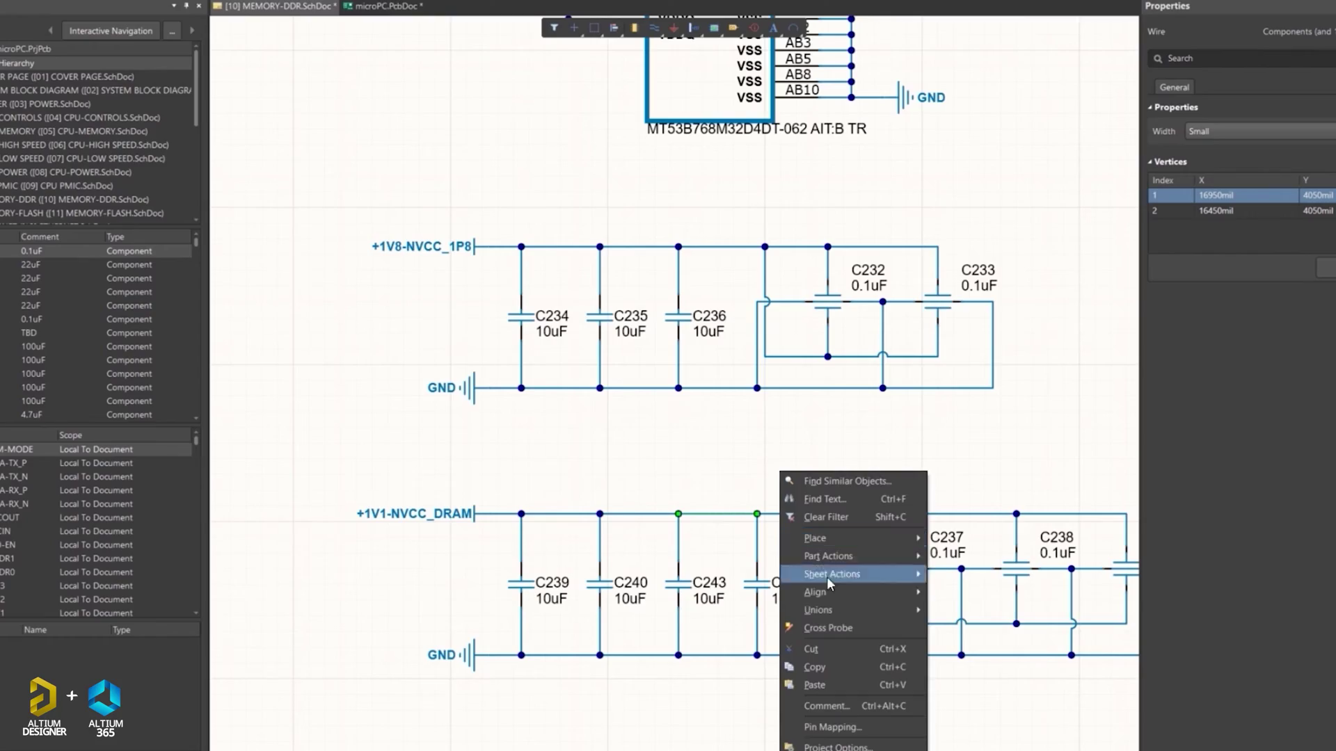
# Cross-probe capacitor C244 to its location on the PCB document.
pyautogui.click(759, 584)
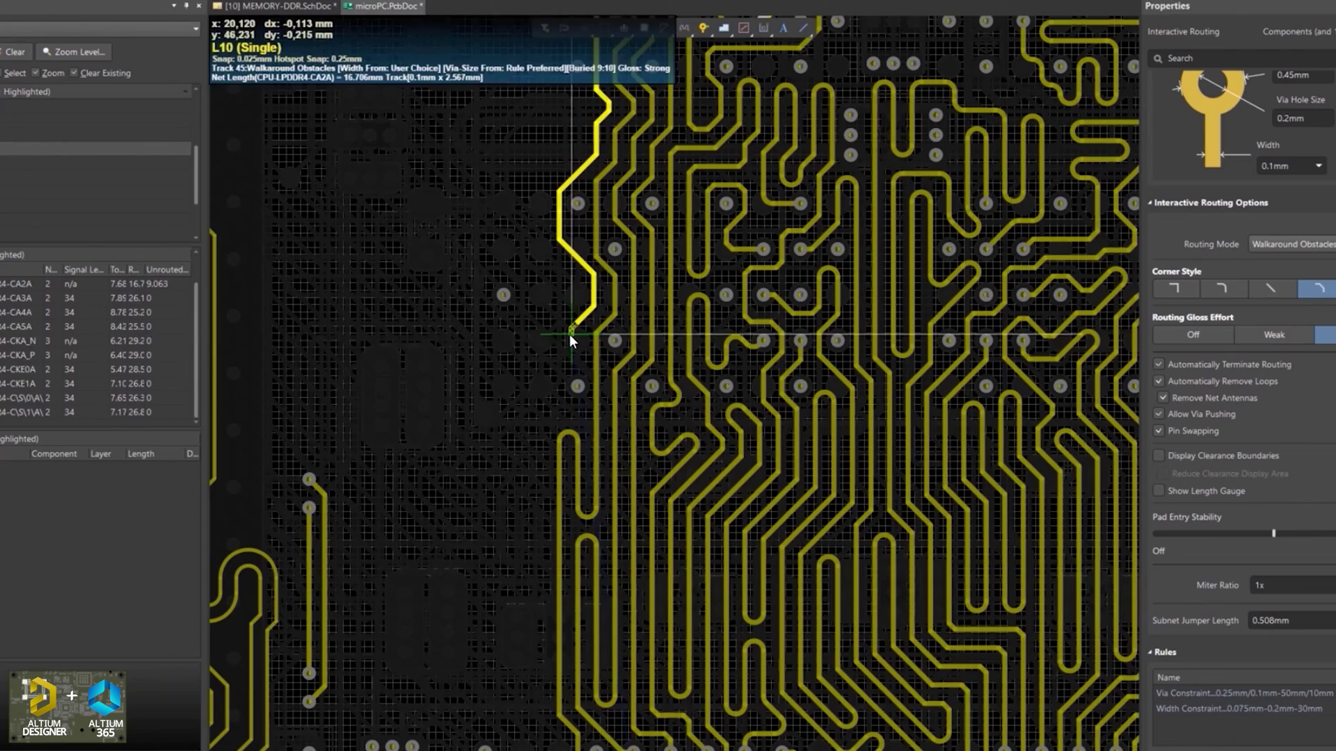
pyautogui.click(694, 334)
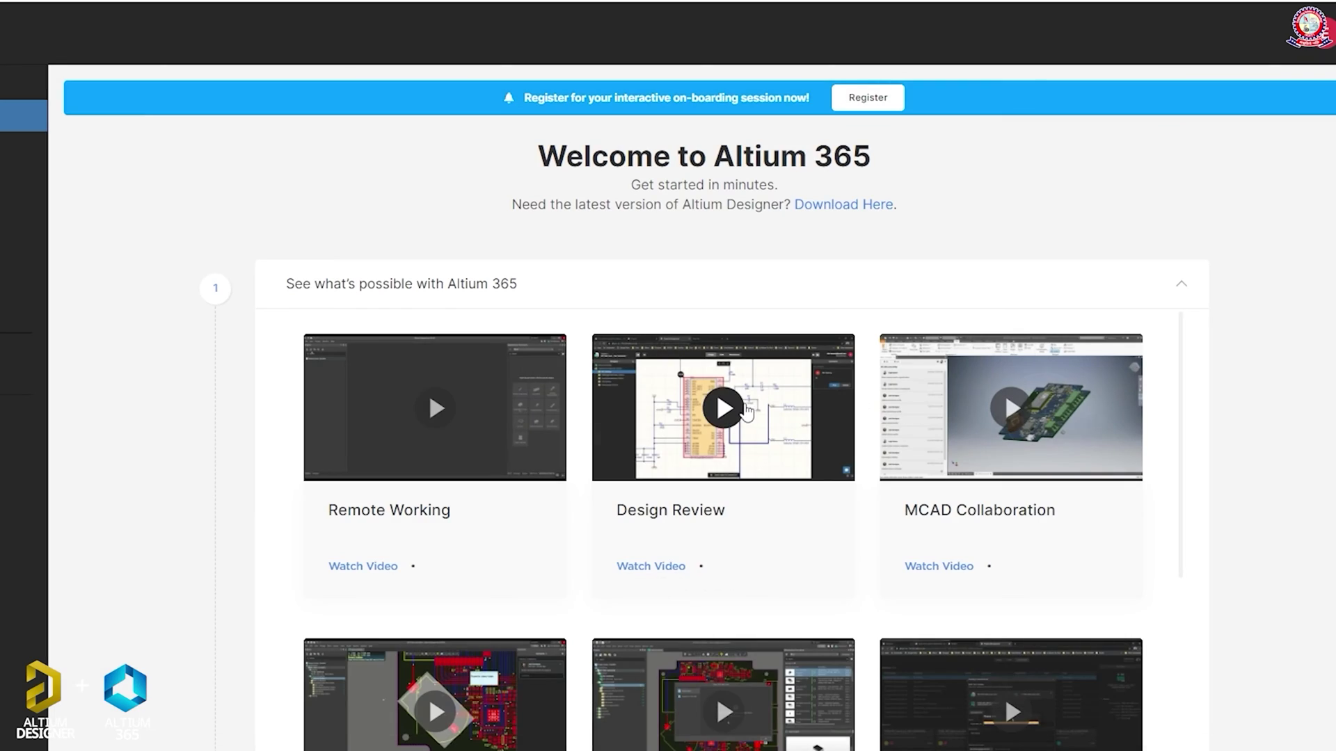
# Find R93 in the project history and compare its PCB between two commits.
pyautogui.click(755, 414)
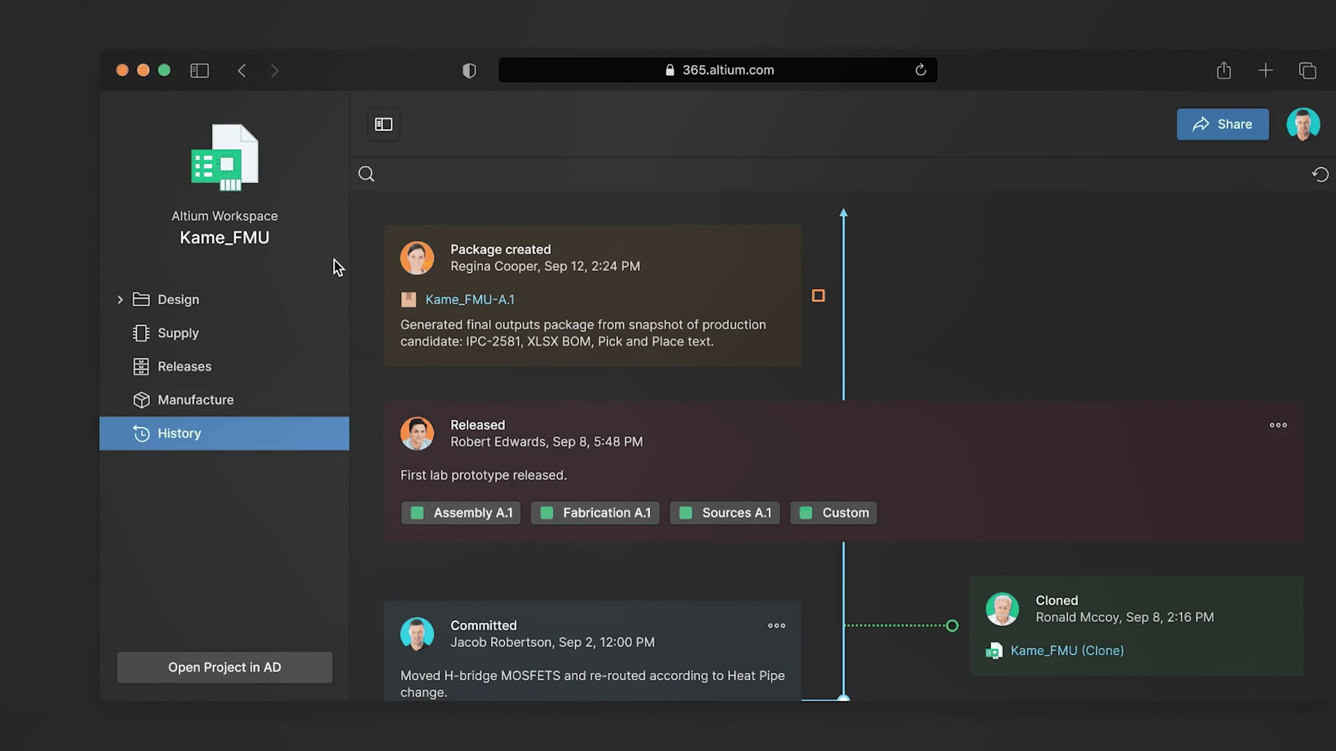
pyautogui.click(361, 178)
pyautogui.write('r93')
pyautogui.click(777, 249)
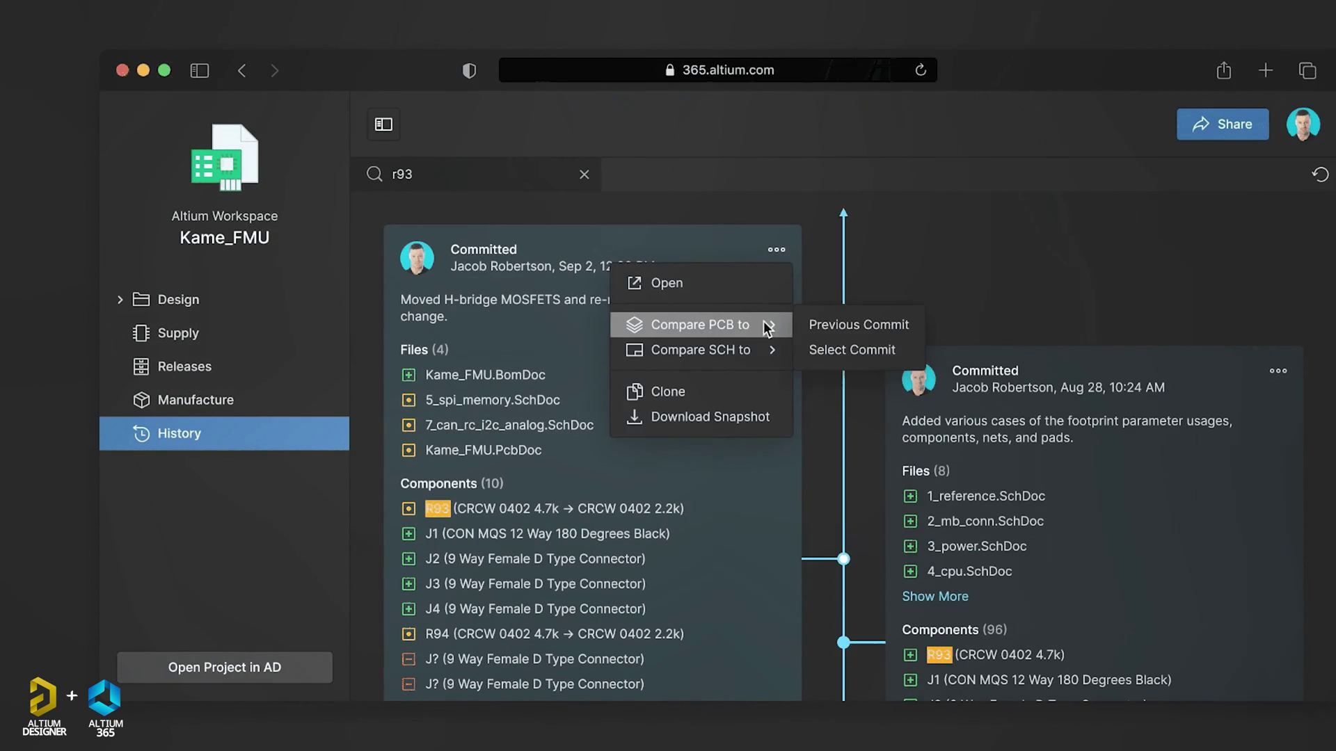
pyautogui.click(850, 349)
pyautogui.click(906, 350)
pyautogui.click(292, 420)
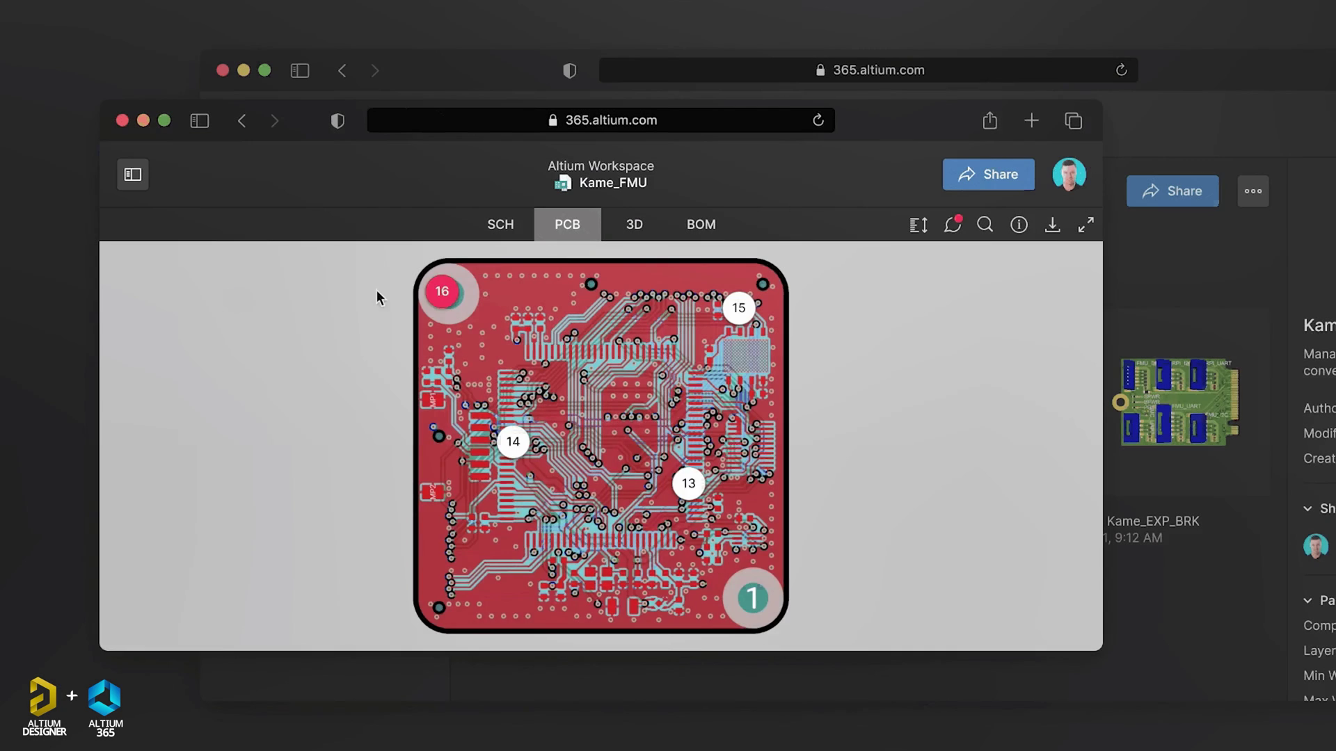
# Reply 'Done' to parameter comment 16, mentioning the comment's author.
pyautogui.click(438, 291)
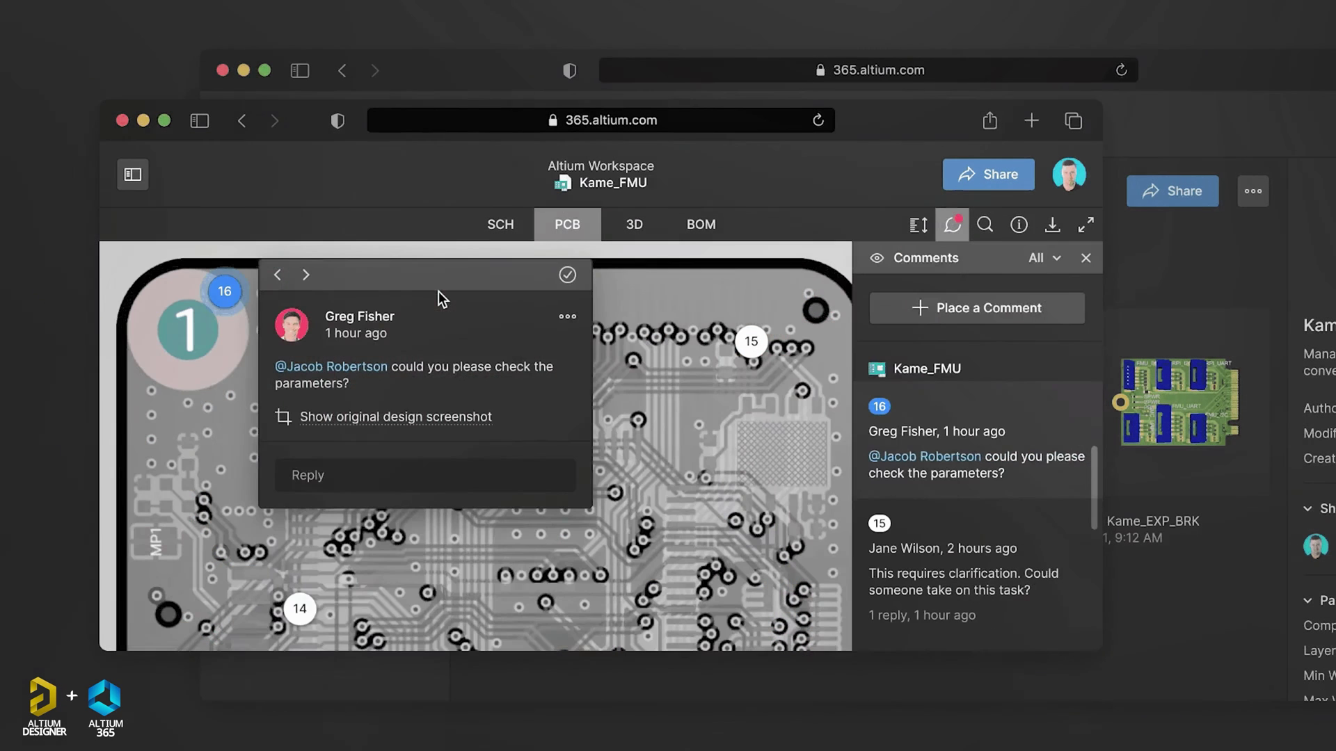
pyautogui.click(419, 473)
pyautogui.write('@Gr')
pyautogui.click(370, 530)
pyautogui.write('Done')
pyautogui.click(446, 526)
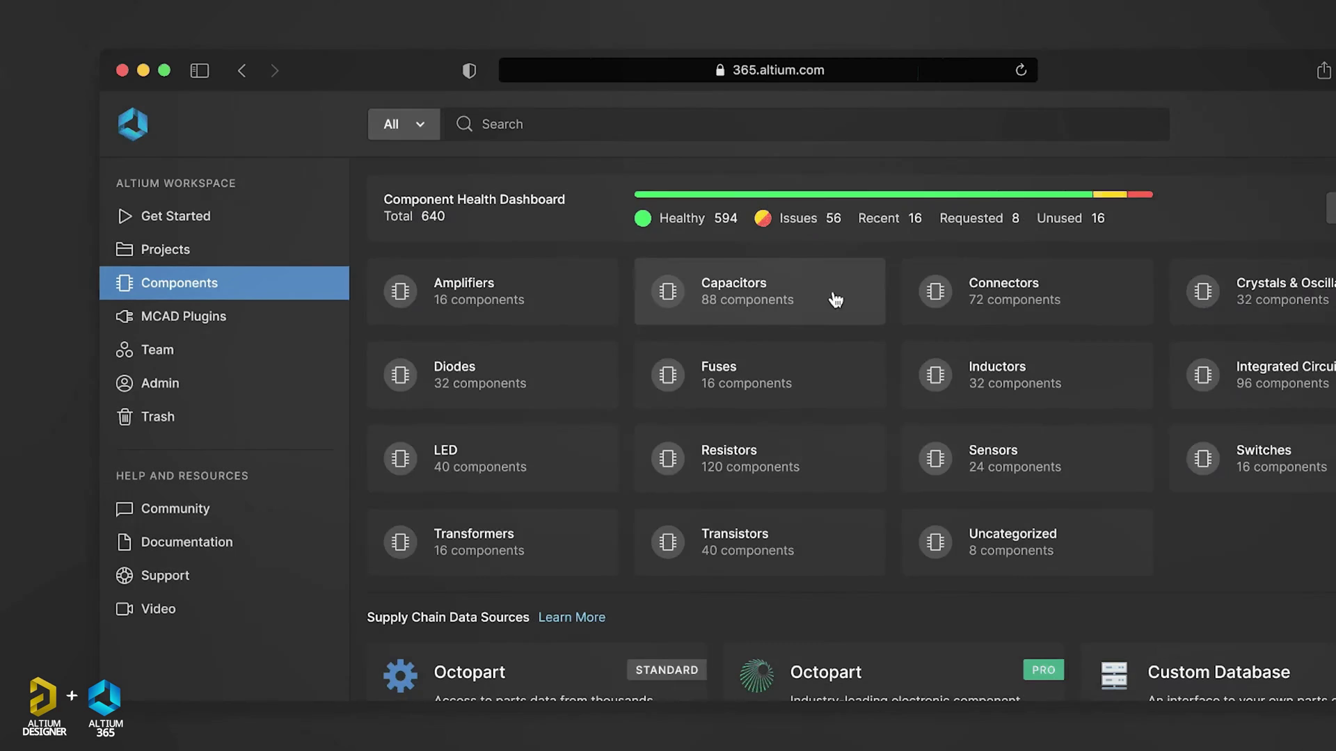
# Filter the Capacitors component list to 100uF capacitance.
pyautogui.click(835, 300)
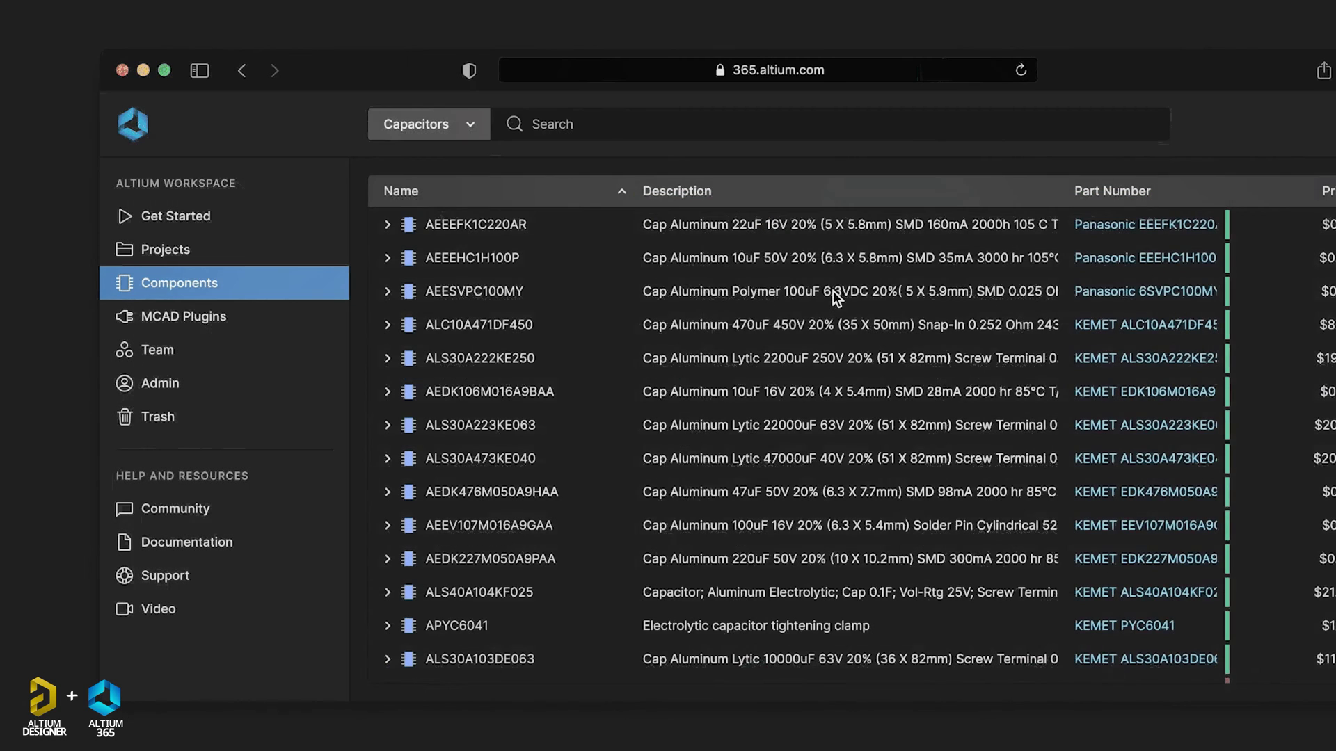
pyautogui.click(593, 126)
pyautogui.write('ca')
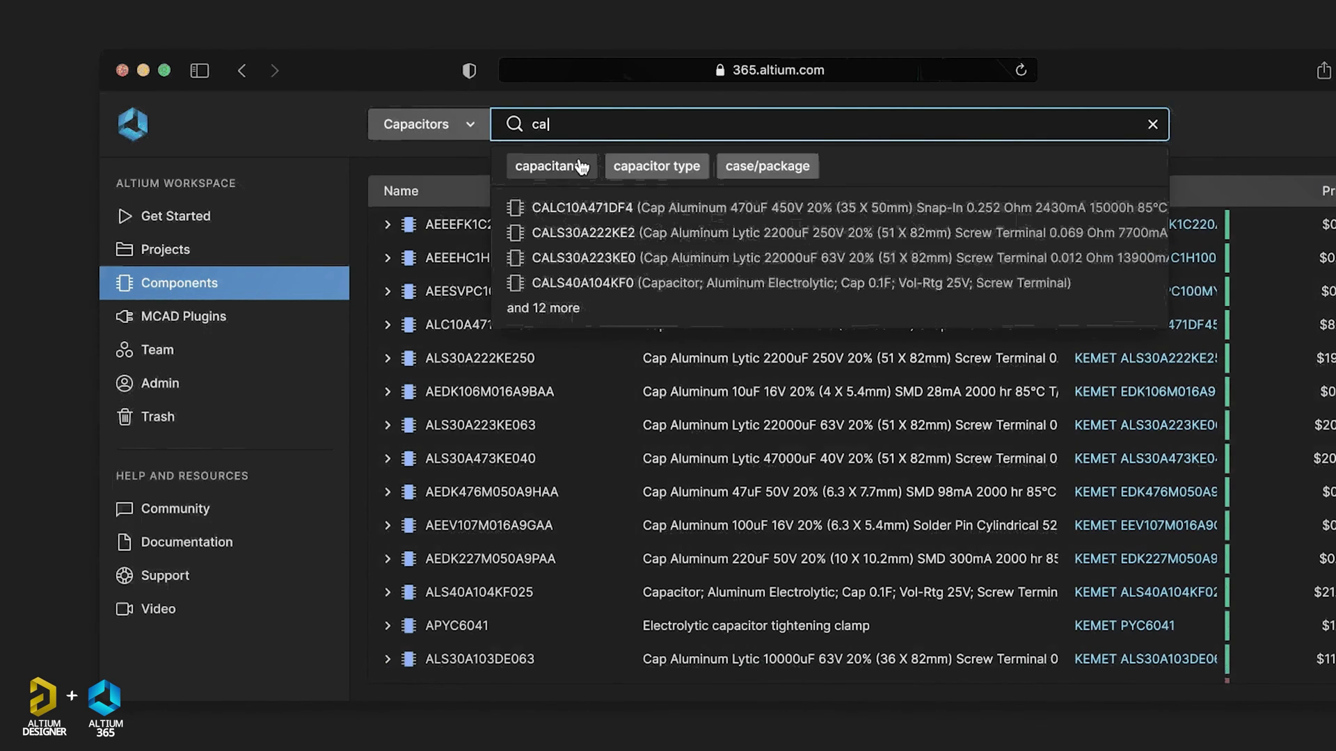
pyautogui.click(579, 159)
pyautogui.click(564, 247)
pyautogui.click(570, 281)
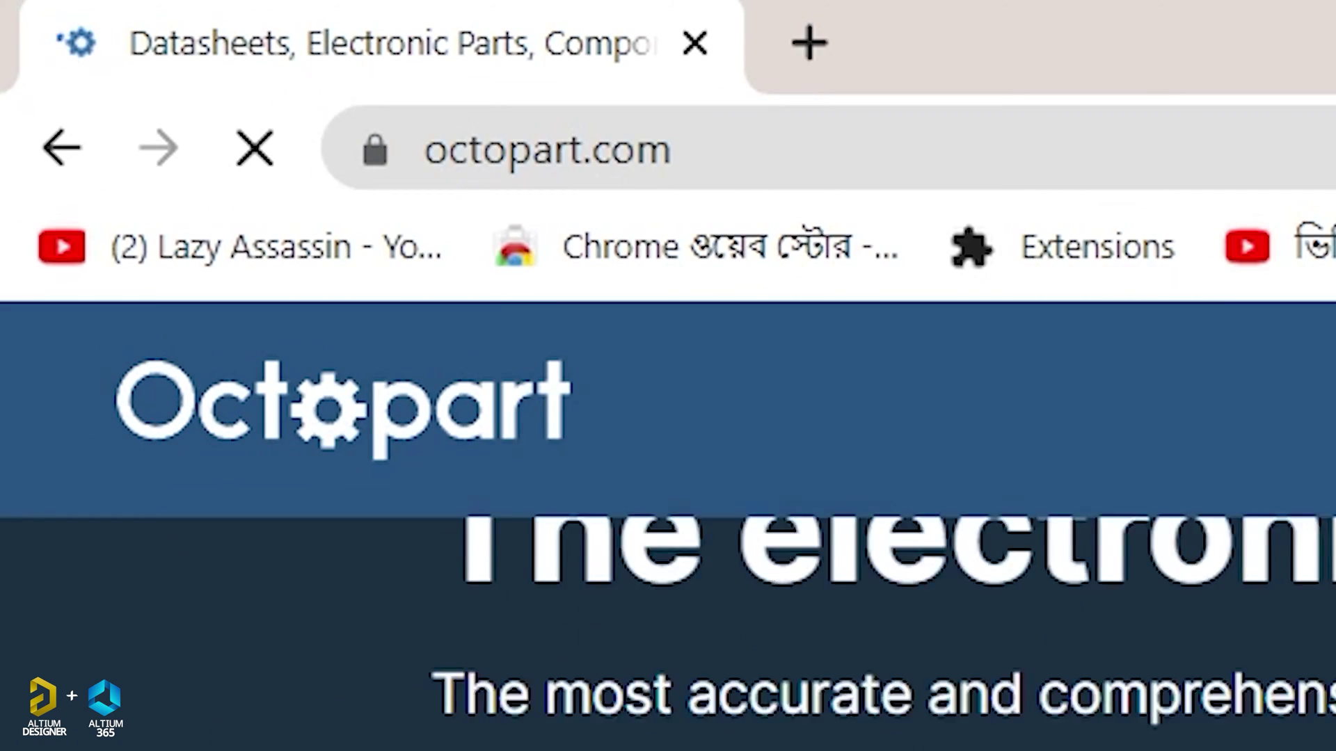
# Open the Microcontrollers category and narrow it to Microchip as manufacturer.
pyautogui.scroll(-15, 1333, 545)
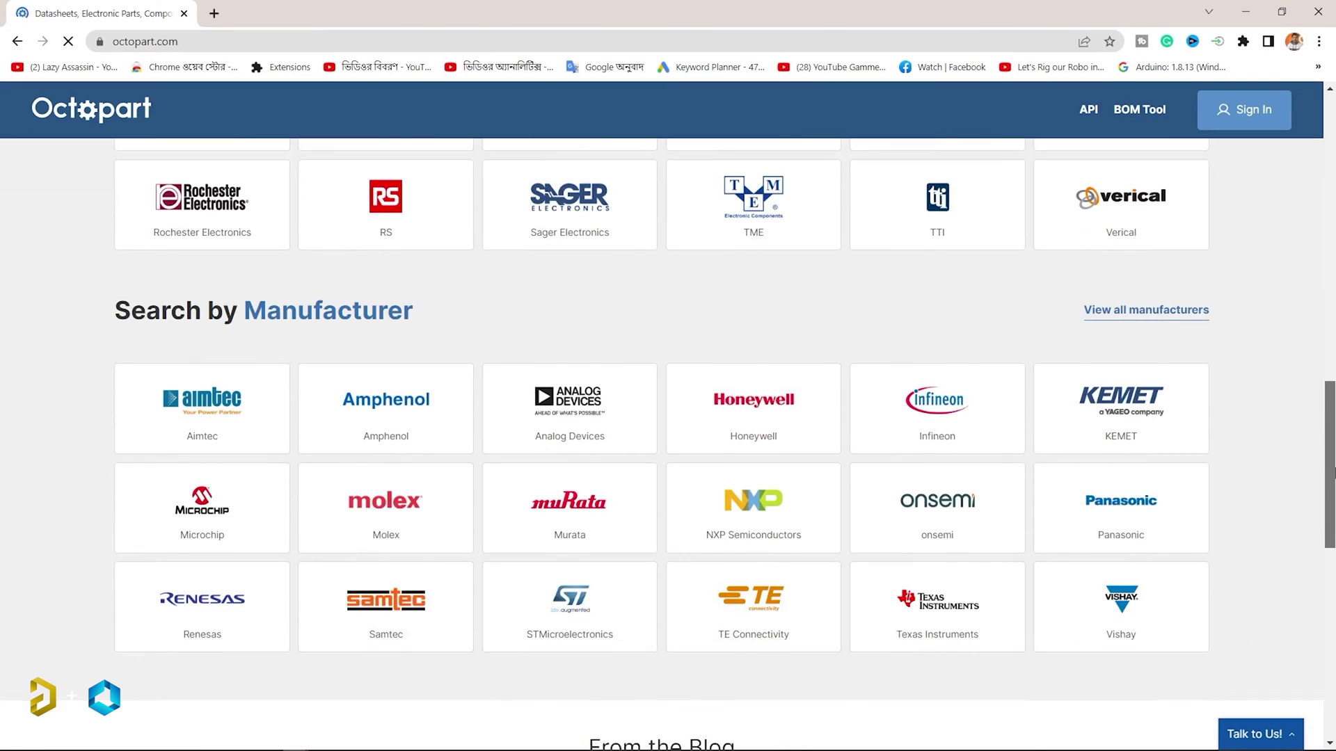
pyautogui.scroll(-6, 1333, 545)
pyautogui.scroll(3, 1334, 544)
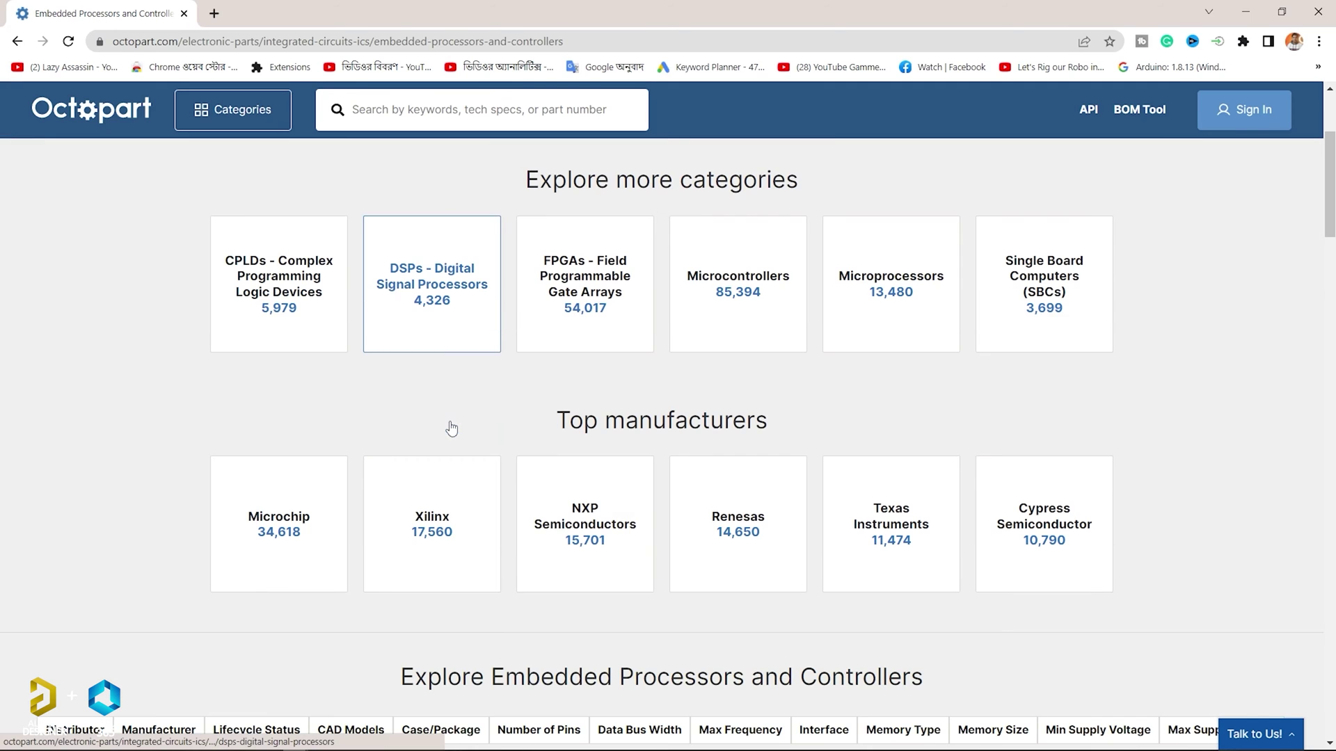
pyautogui.click(738, 285)
pyautogui.click(258, 480)
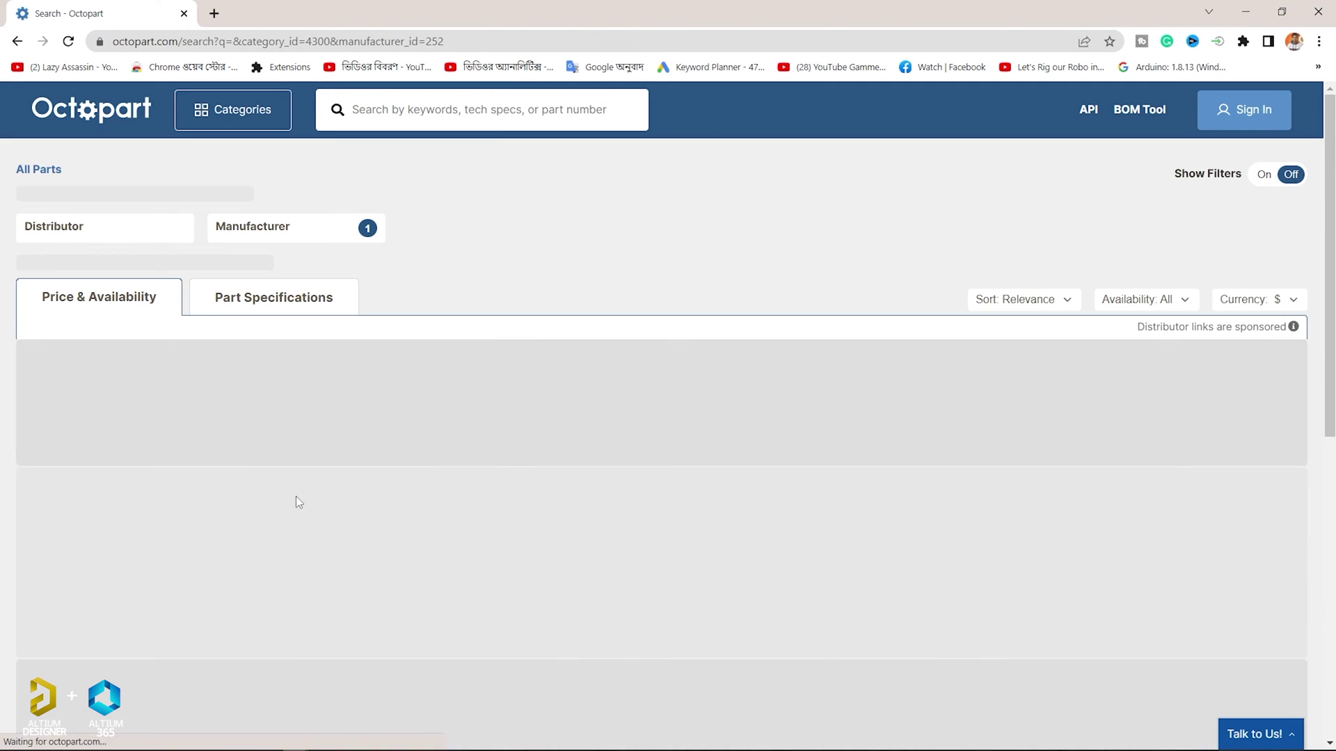
# Open the PIC16F628A-I/SO datasheet and browse its part details page.
pyautogui.scroll(-4, 1331, 641)
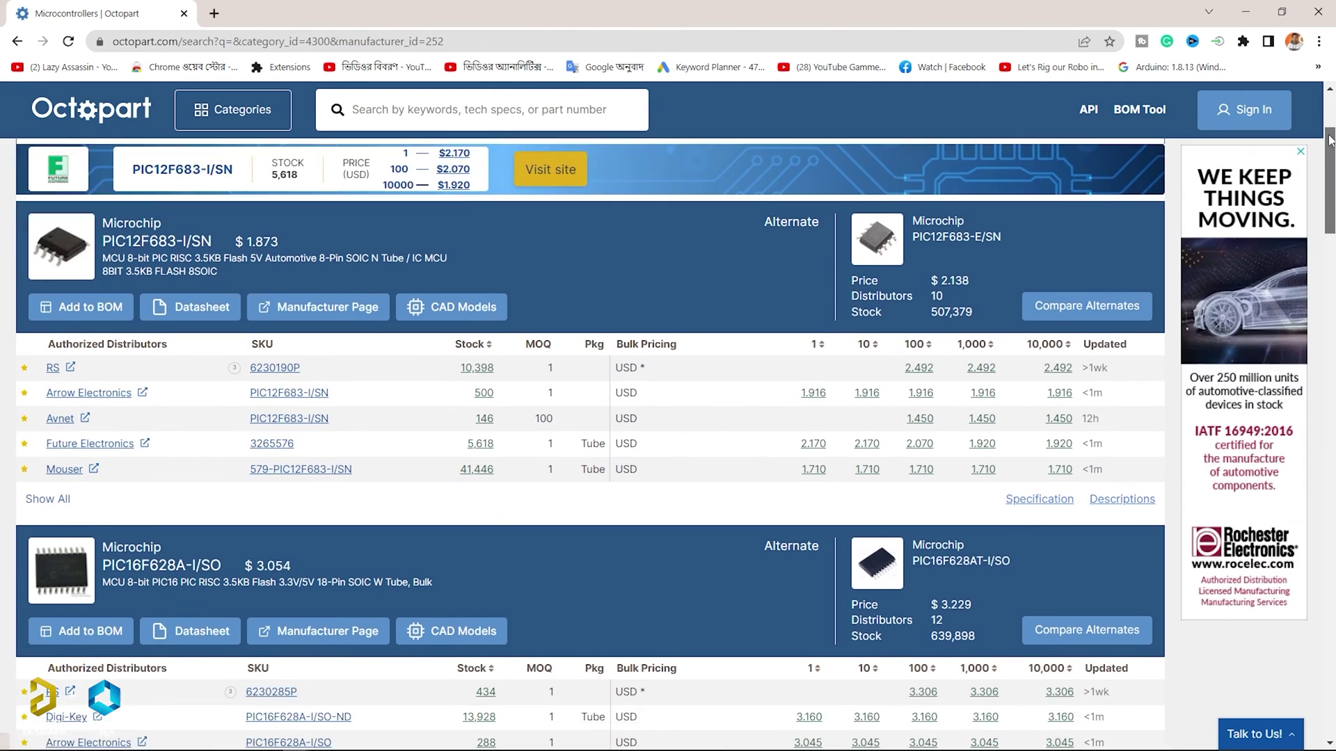
pyautogui.scroll(-4, 1330, 154)
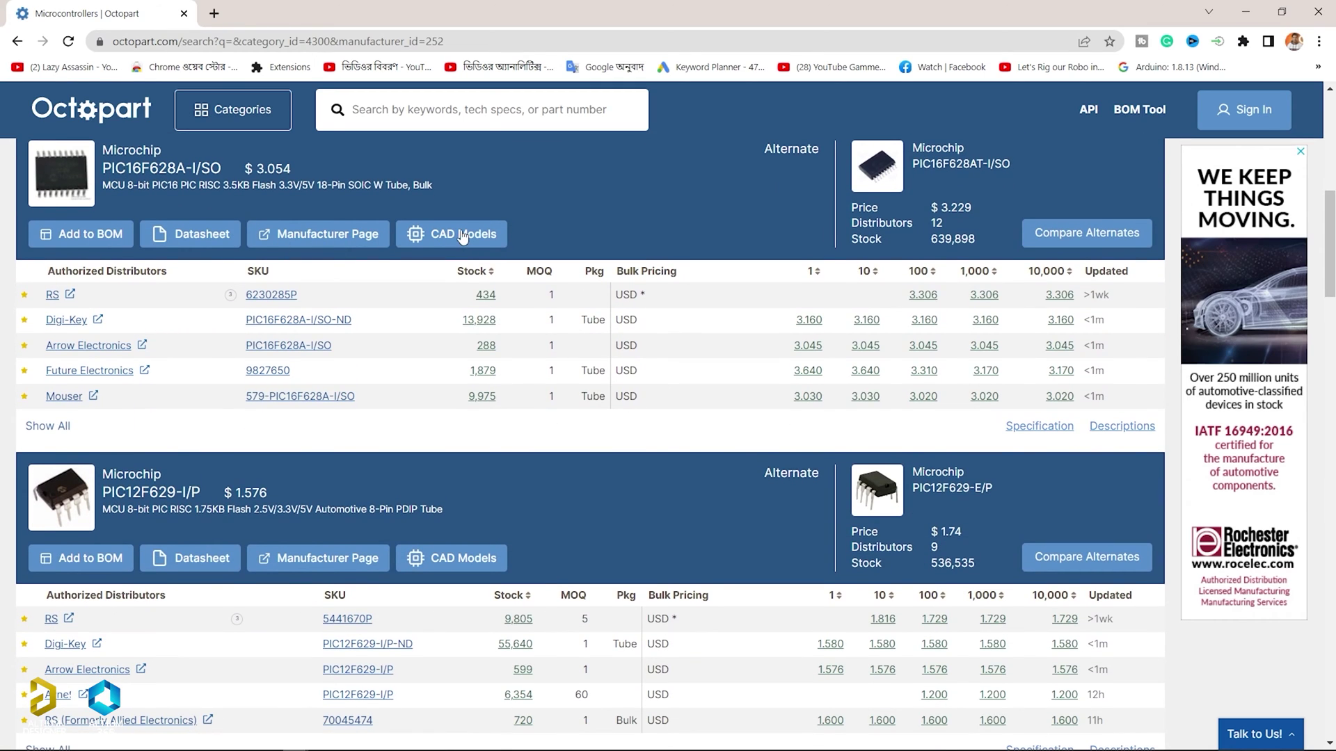
pyautogui.click(202, 244)
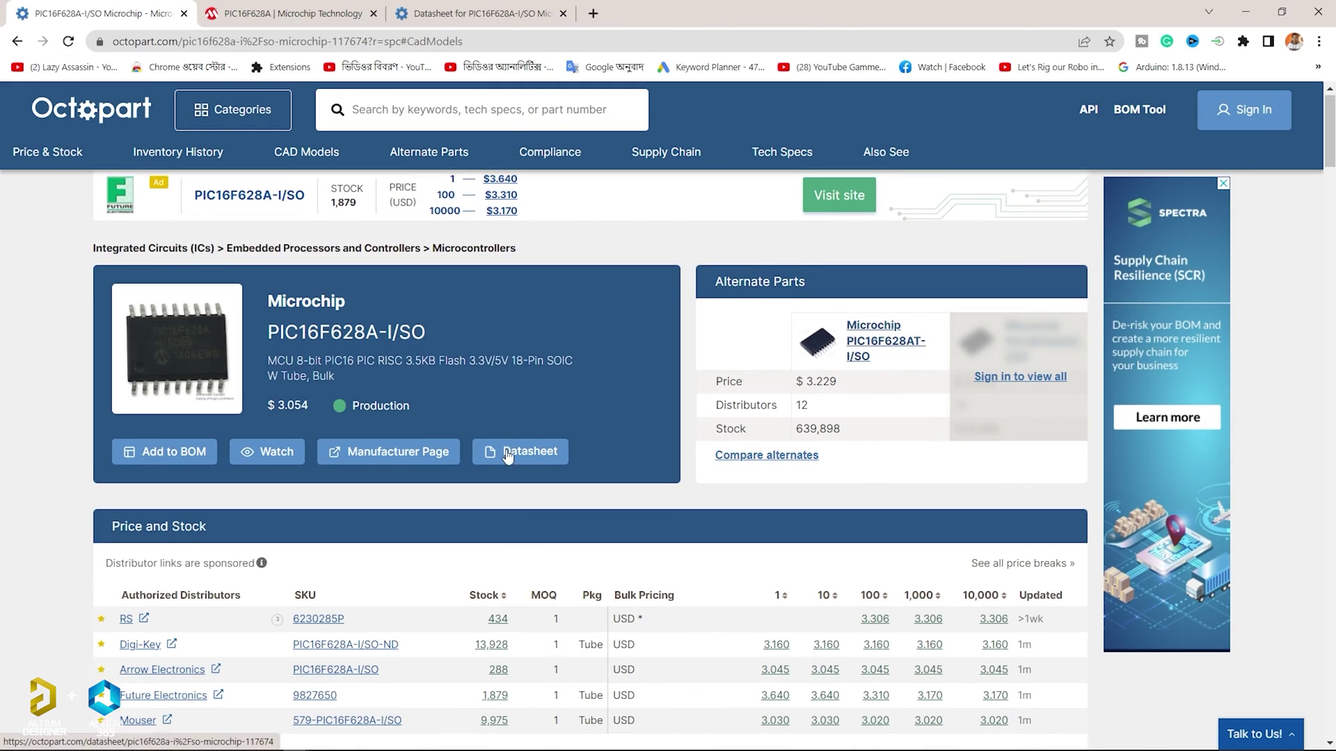
pyautogui.scroll(-5, 506, 455)
pyautogui.scroll(-2, 506, 455)
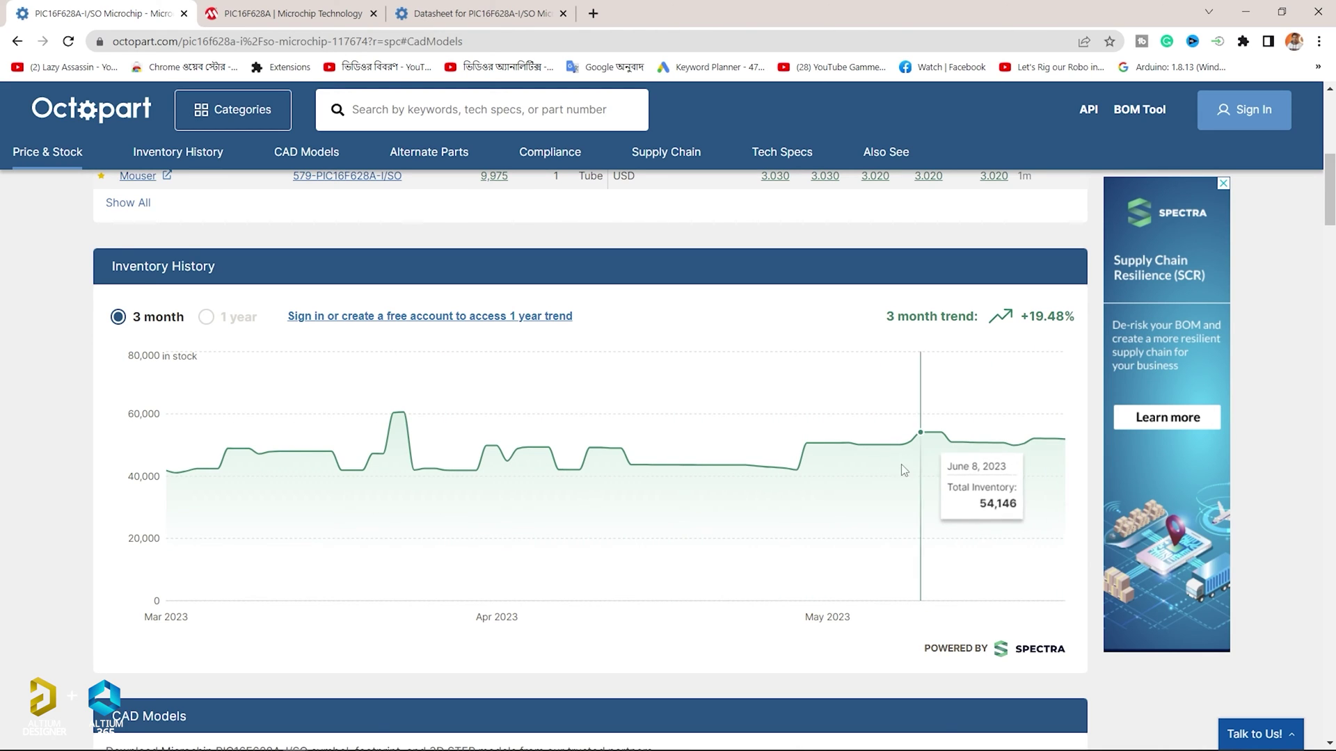
pyautogui.scroll(-5, 318, 452)
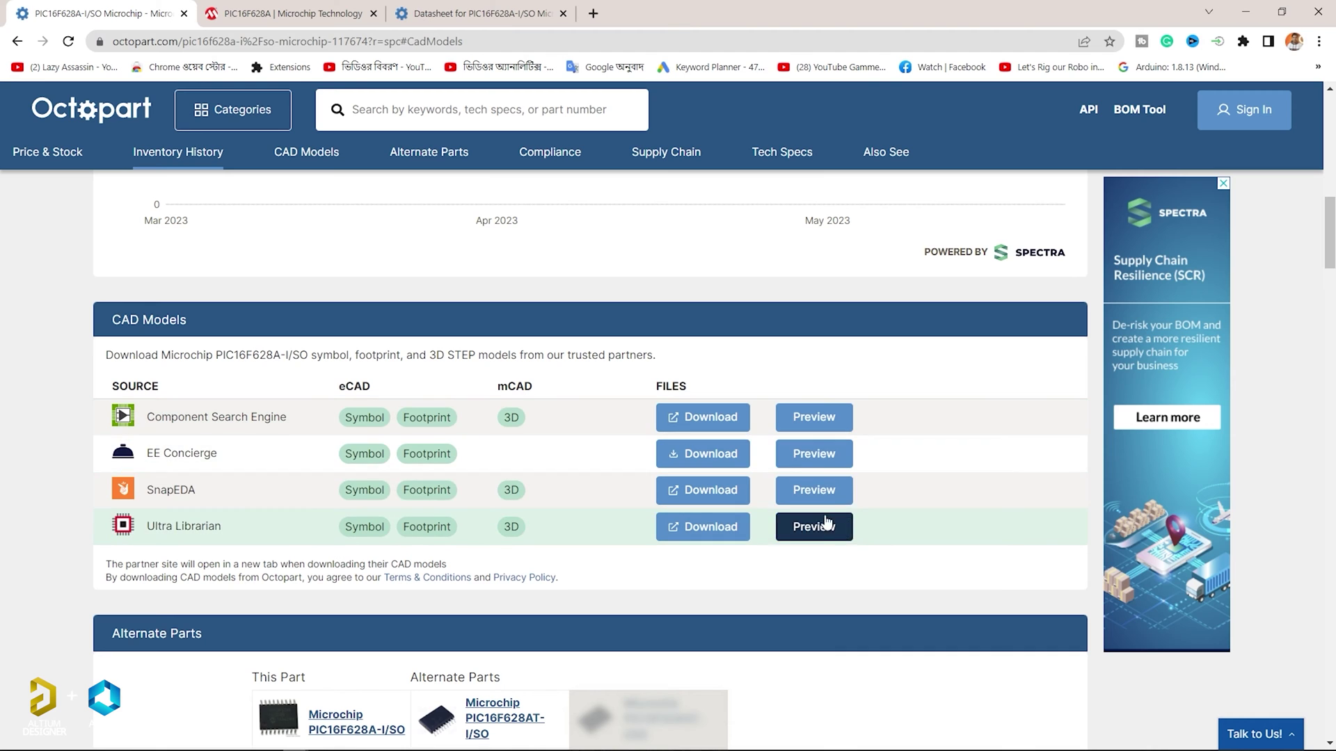
pyautogui.scroll(-15, 805, 537)
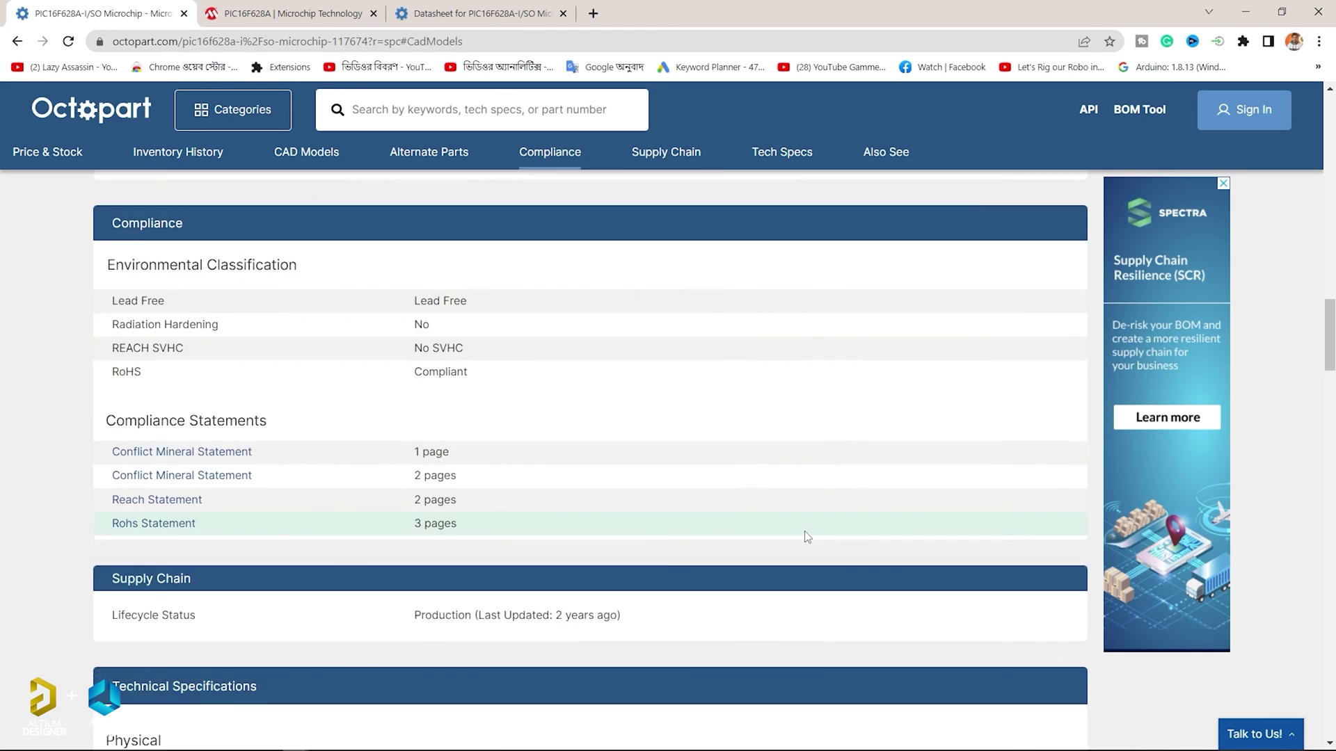
pyautogui.scroll(15, 566, 365)
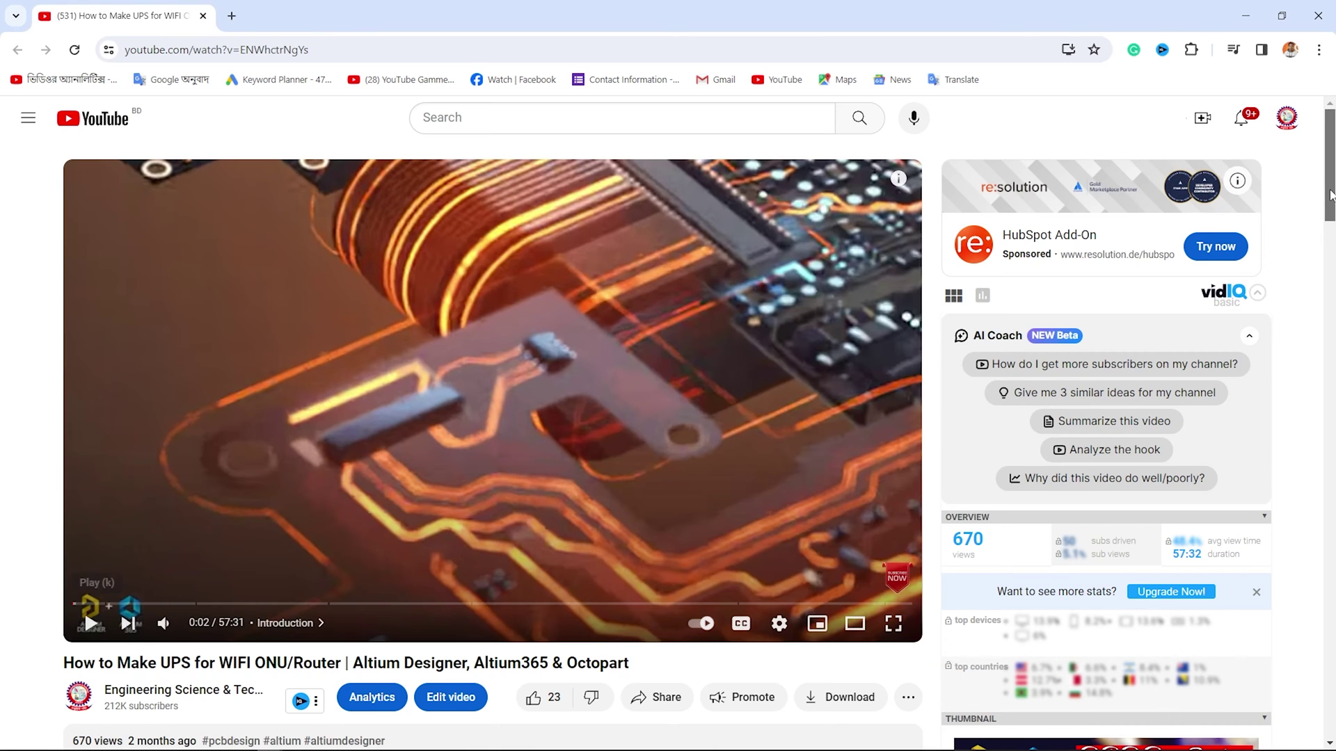
# Expand the video description and follow its Altium Designer Free Trial link.
pyautogui.moveTo(1330, 202); pyautogui.dragTo(1330, 244)
pyautogui.click(333, 505)
pyautogui.scroll(-3, 338, 503)
pyautogui.moveTo(73, 250); pyautogui.dragTo(251, 251)
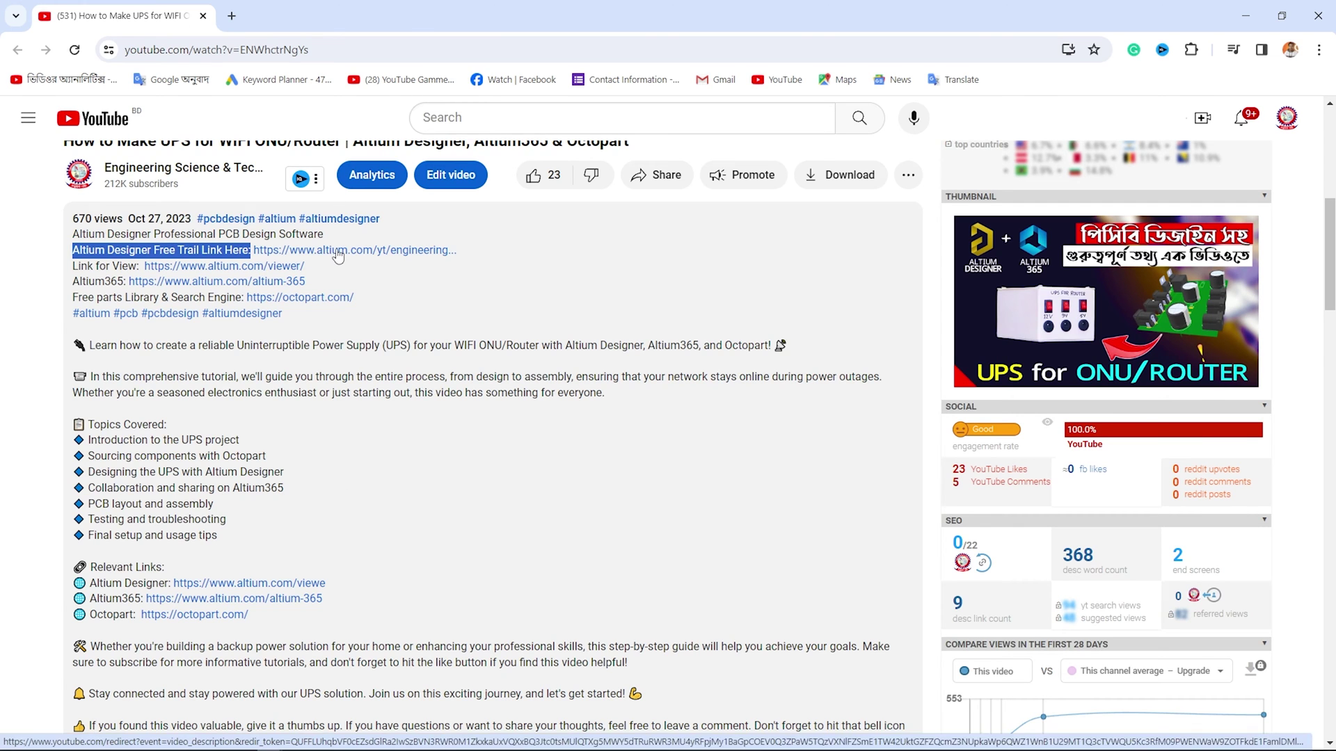
pyautogui.click(339, 251)
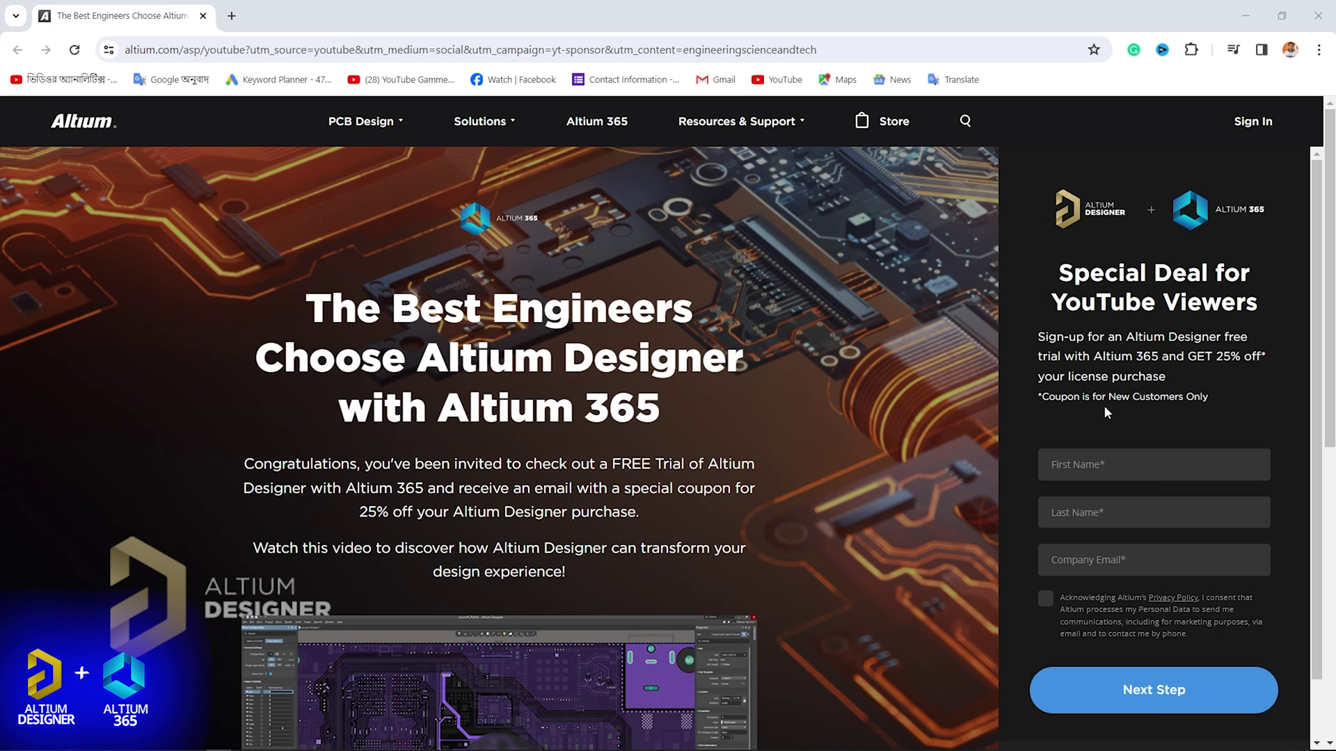
# Fill in first name, last name and Gmail address on the trial form and continue.
pyautogui.click(1089, 462)
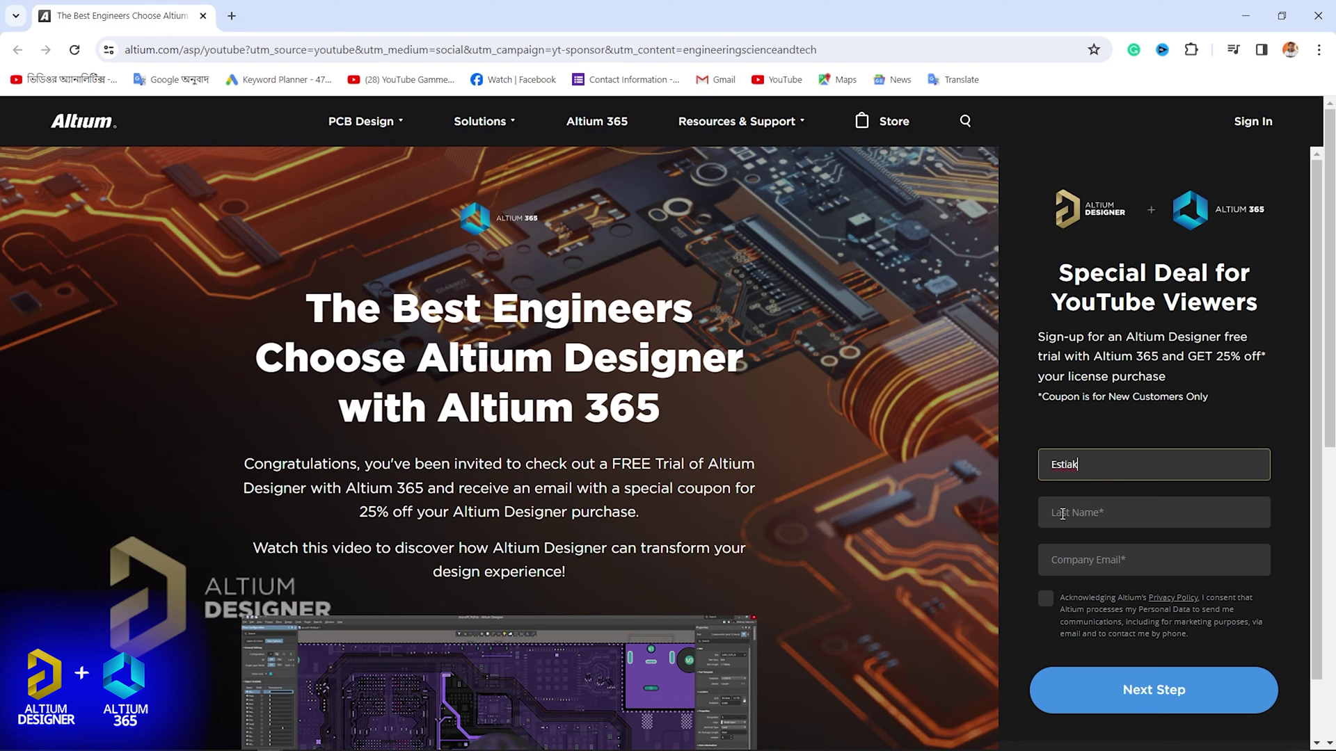
pyautogui.click(1052, 515)
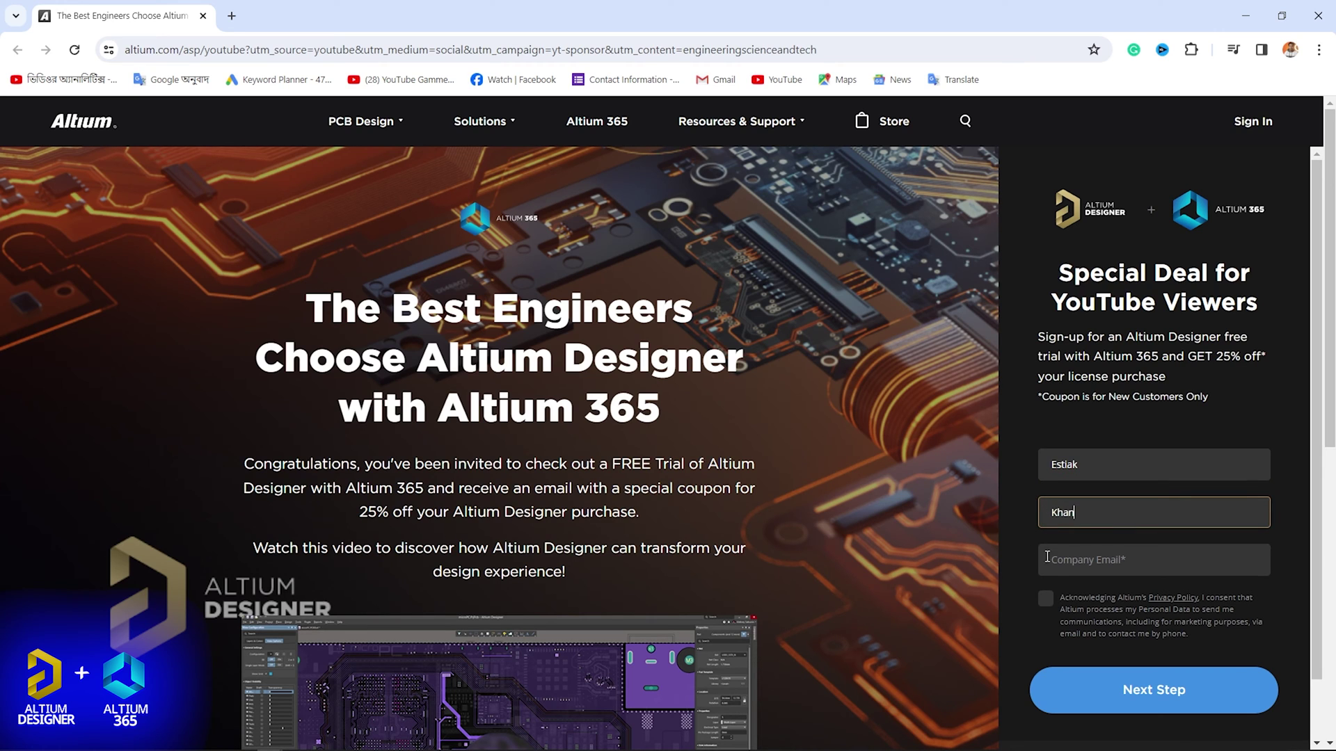
pyautogui.click(1047, 557)
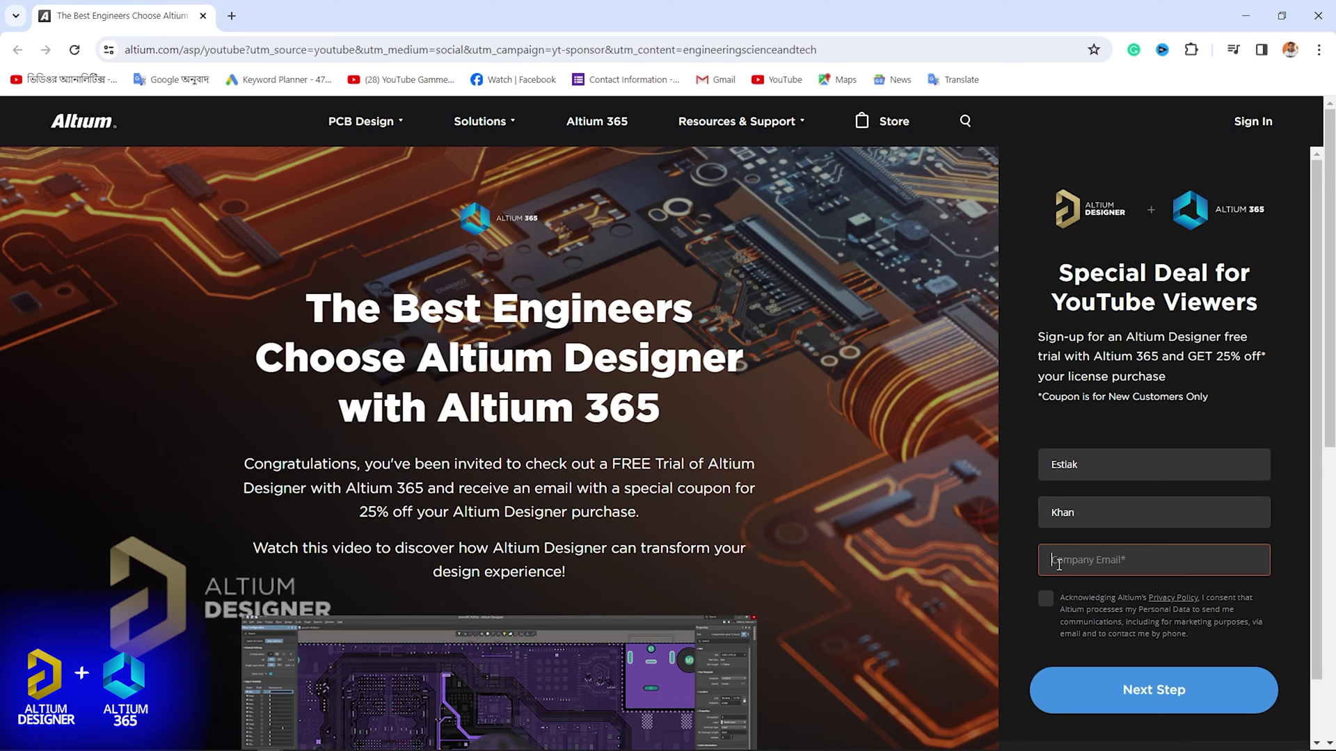
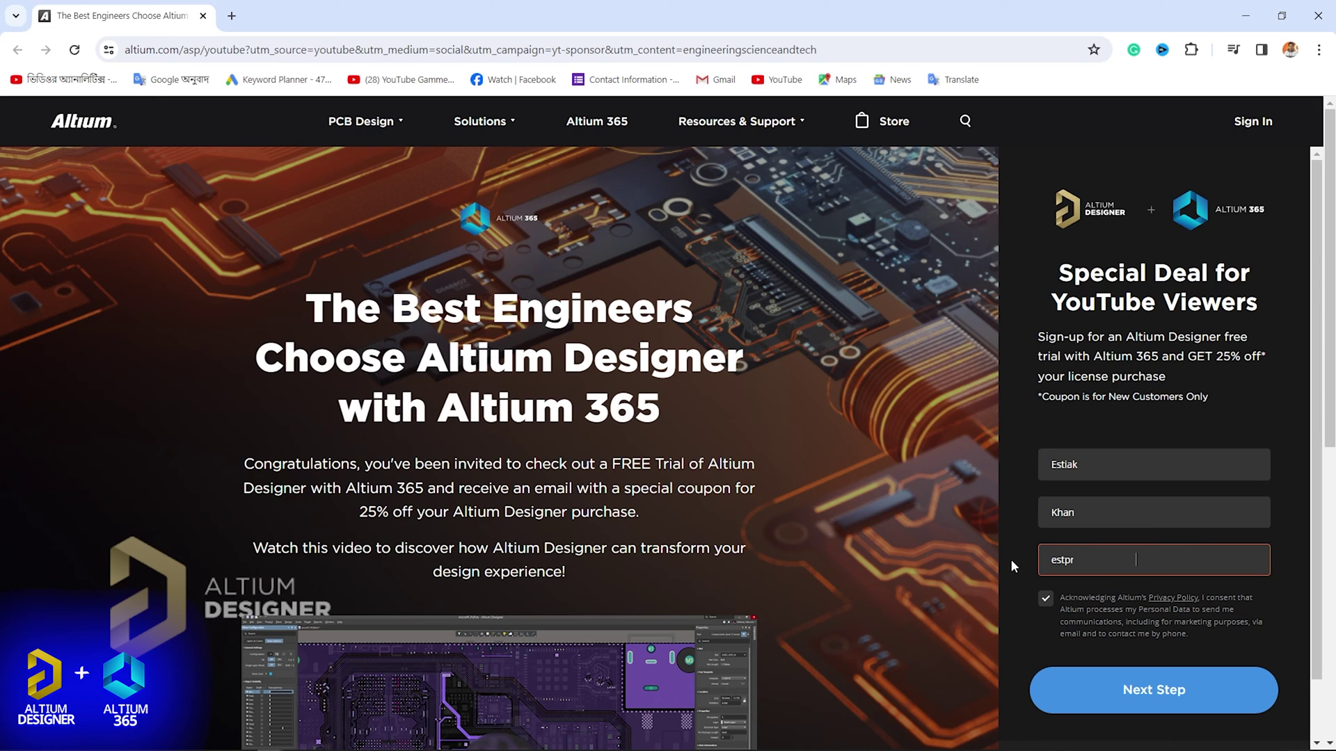
pyautogui.click(1140, 700)
# Enter the company name, phone number and BANGLADESH as country, then submit.
pyautogui.click(1104, 470)
pyautogui.write('EST')
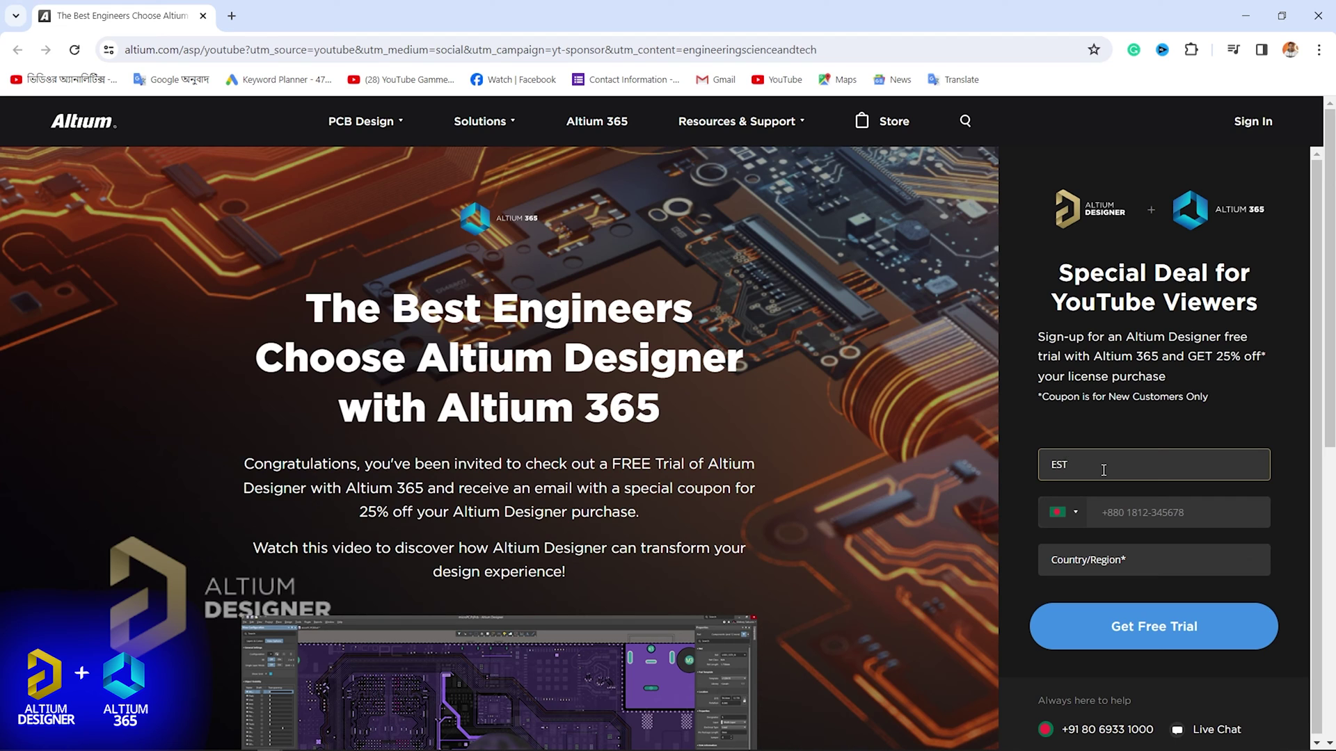
pyautogui.click(1124, 507)
pyautogui.write('+881')
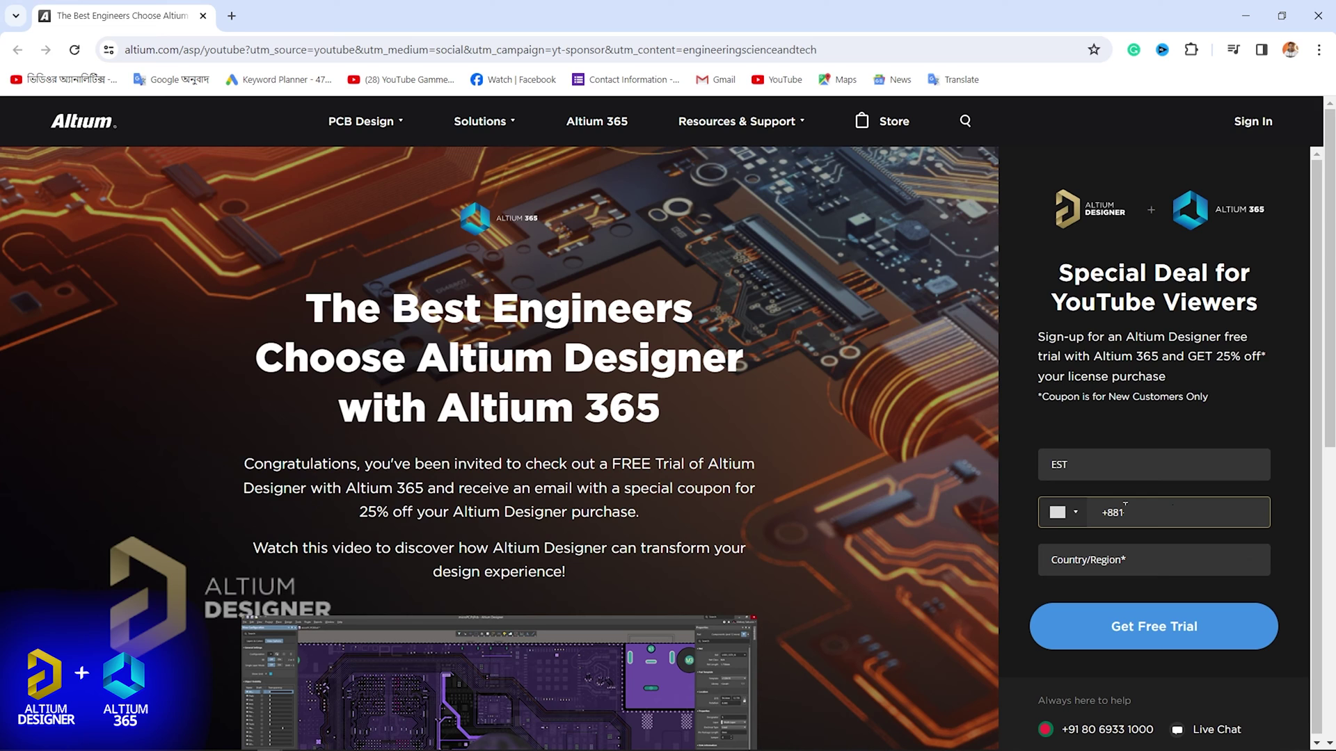
pyautogui.click(1113, 562)
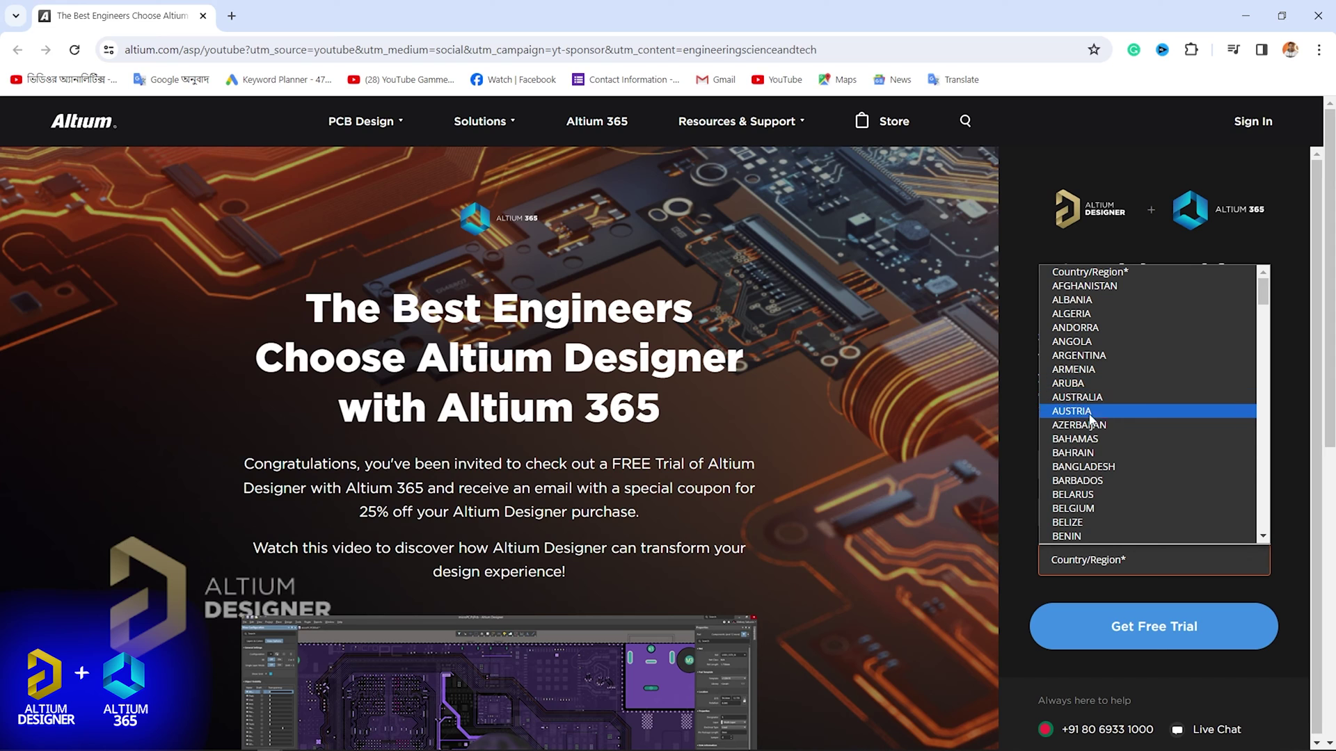
pyautogui.click(1085, 466)
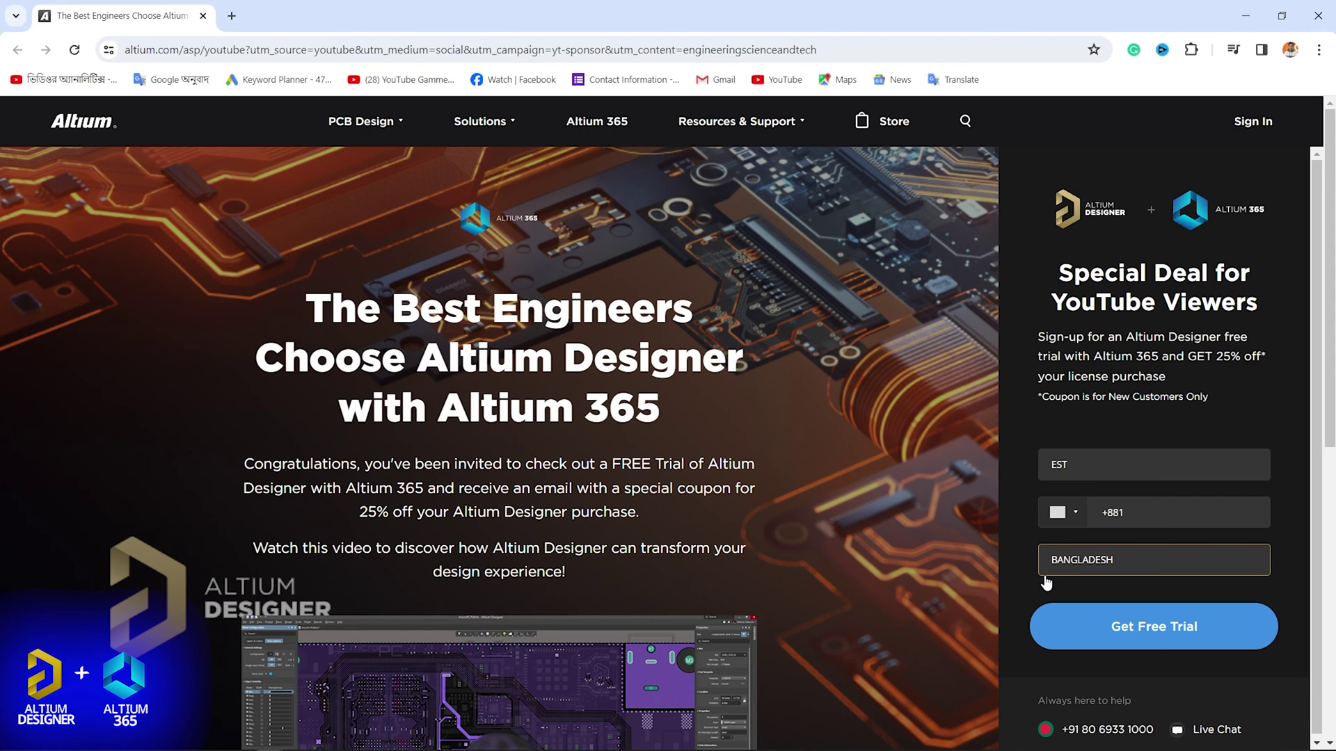
pyautogui.click(1123, 628)
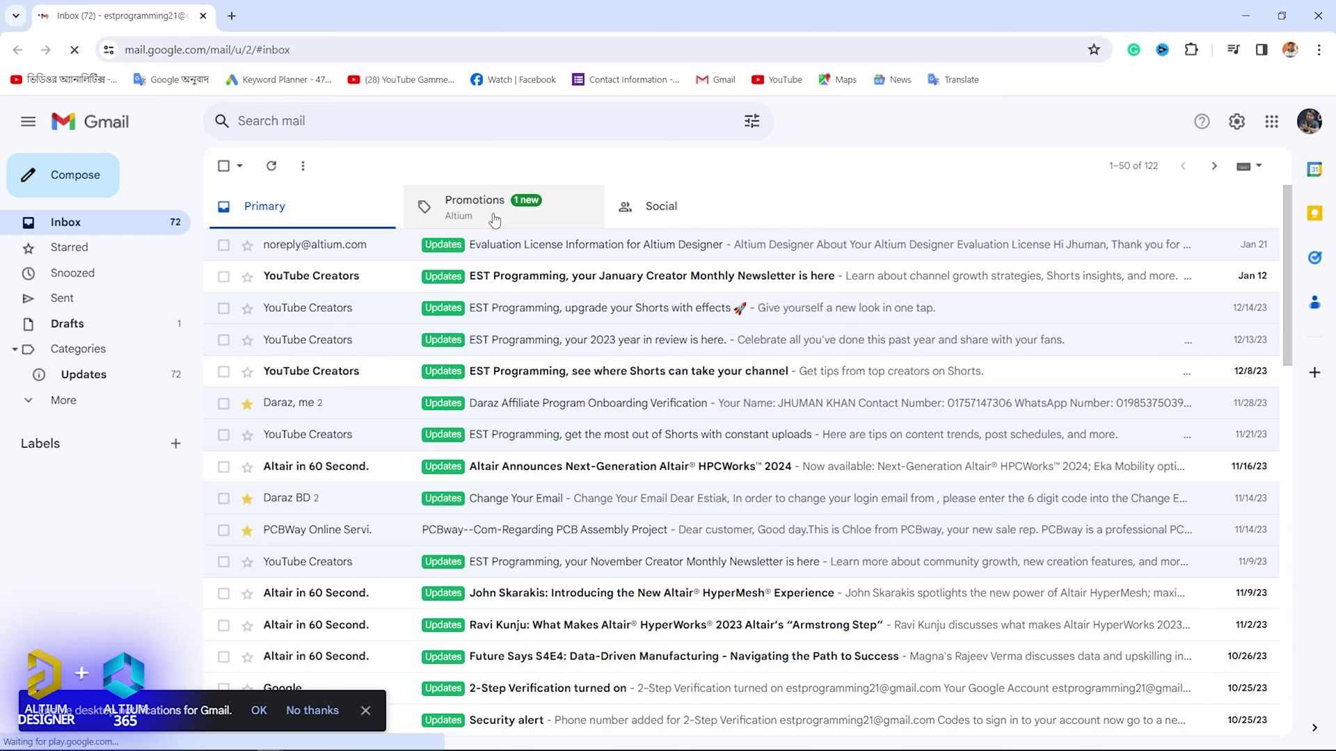
# Open the newest Altium email under Promotions and use its Activate My Trial link.
pyautogui.click(494, 220)
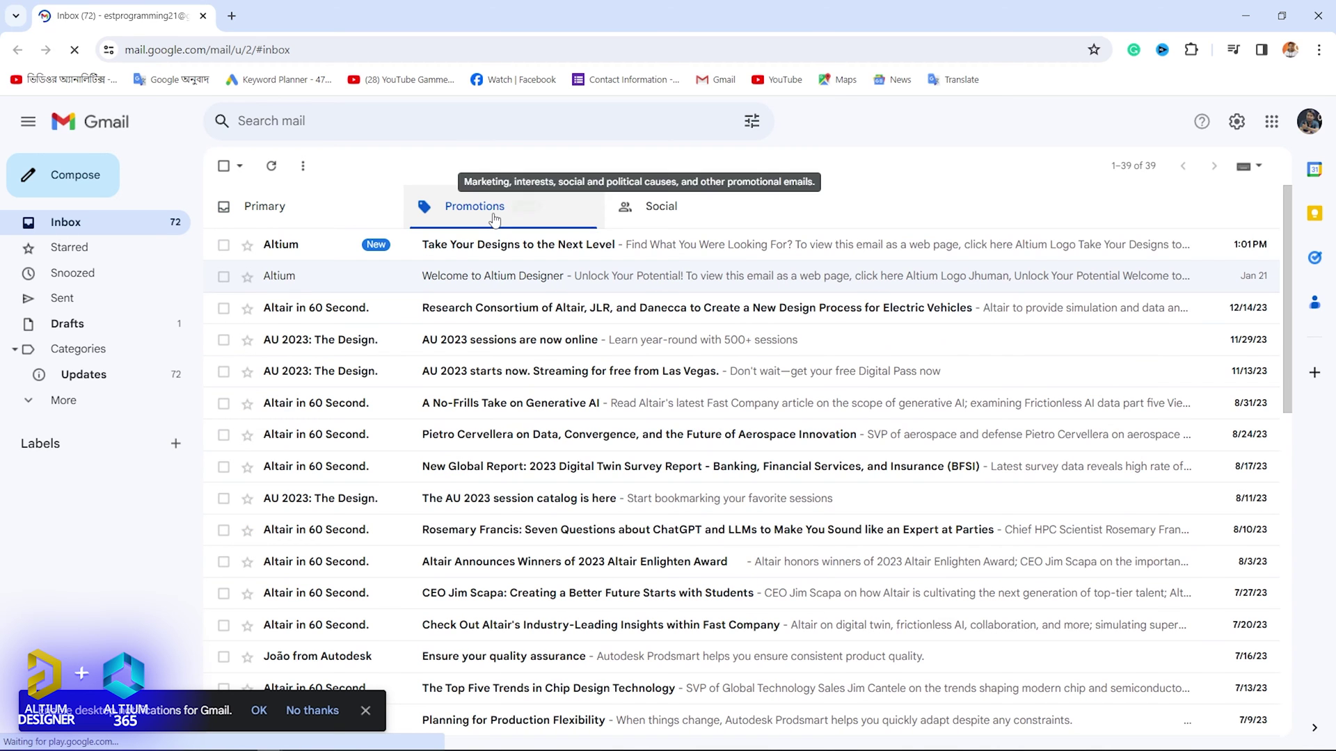
pyautogui.click(479, 251)
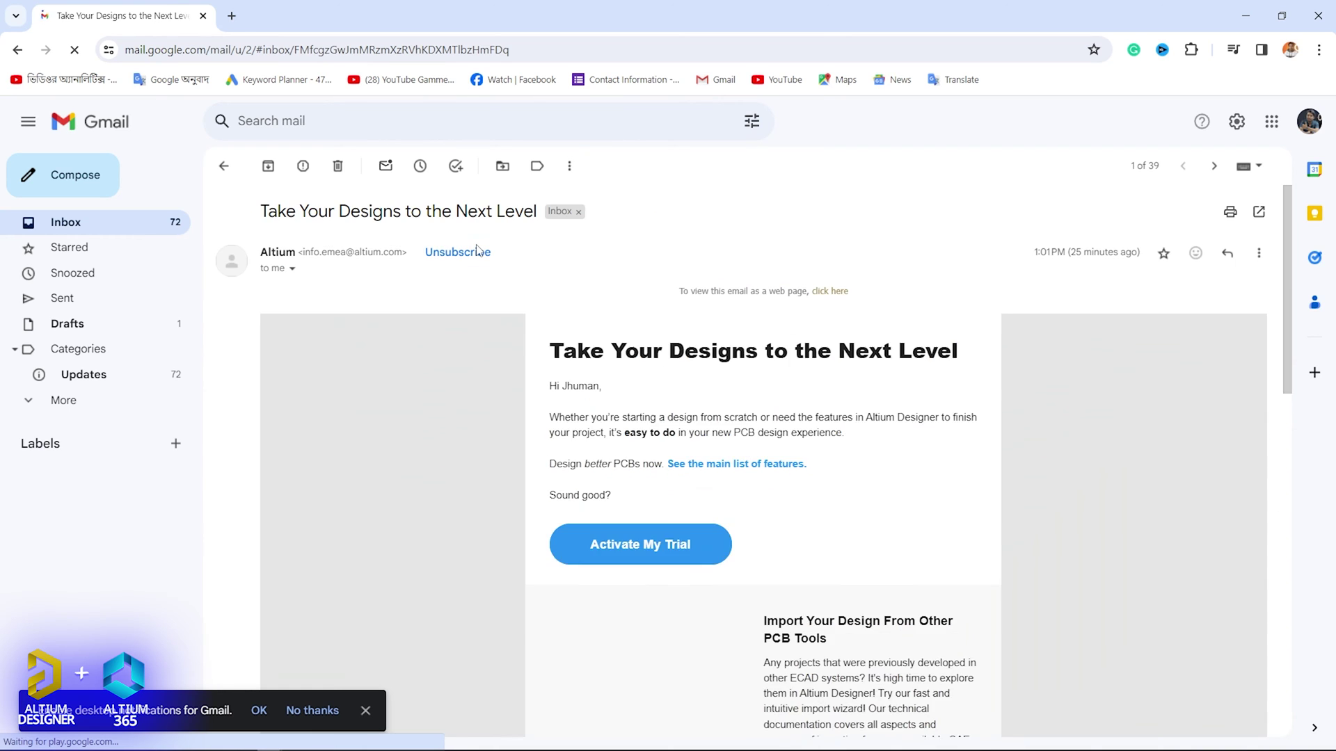
pyautogui.click(63, 400)
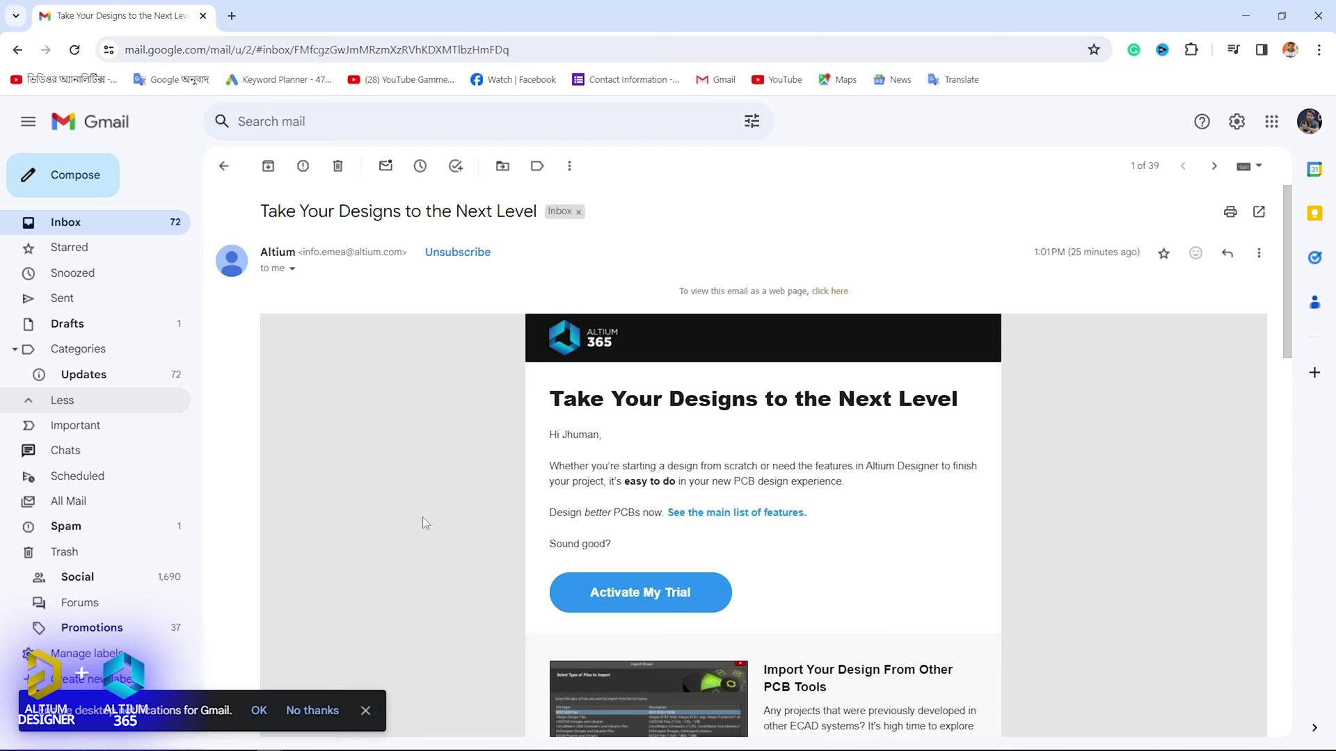
pyautogui.scroll(-1, 424, 519)
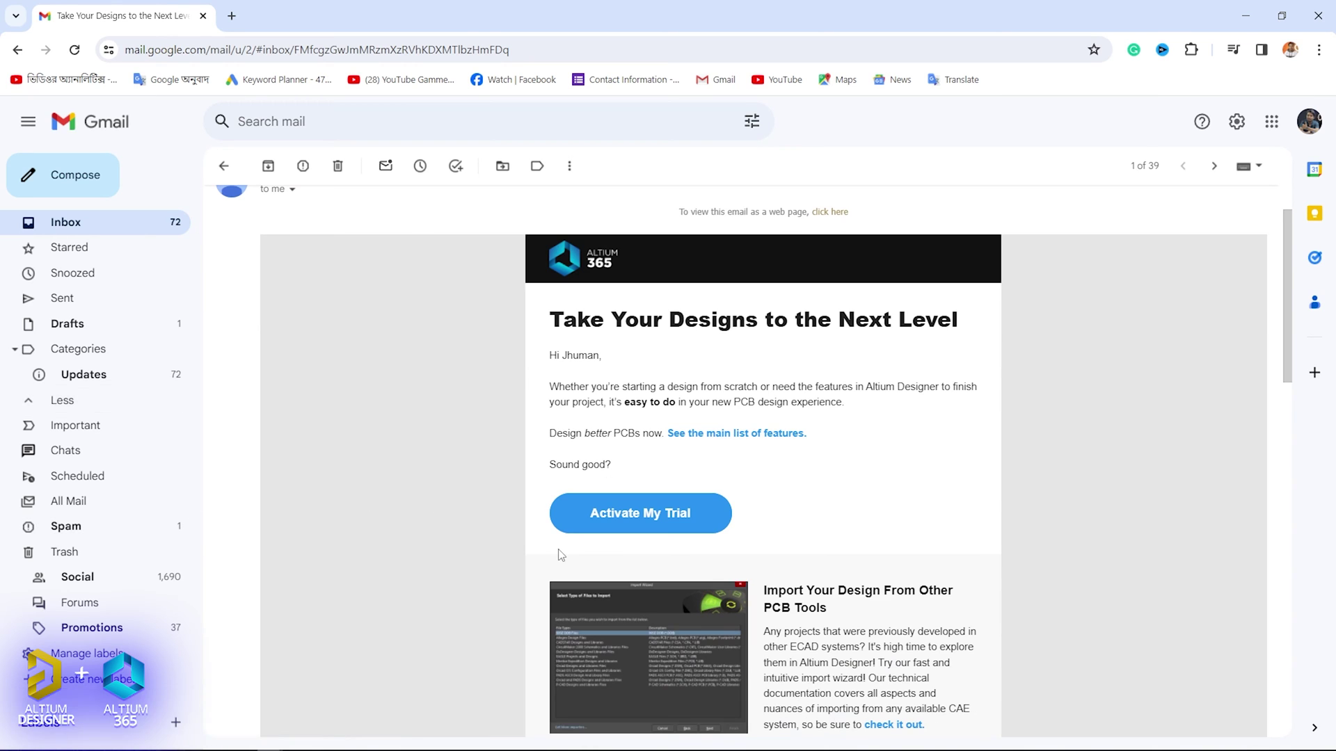
pyautogui.click(623, 523)
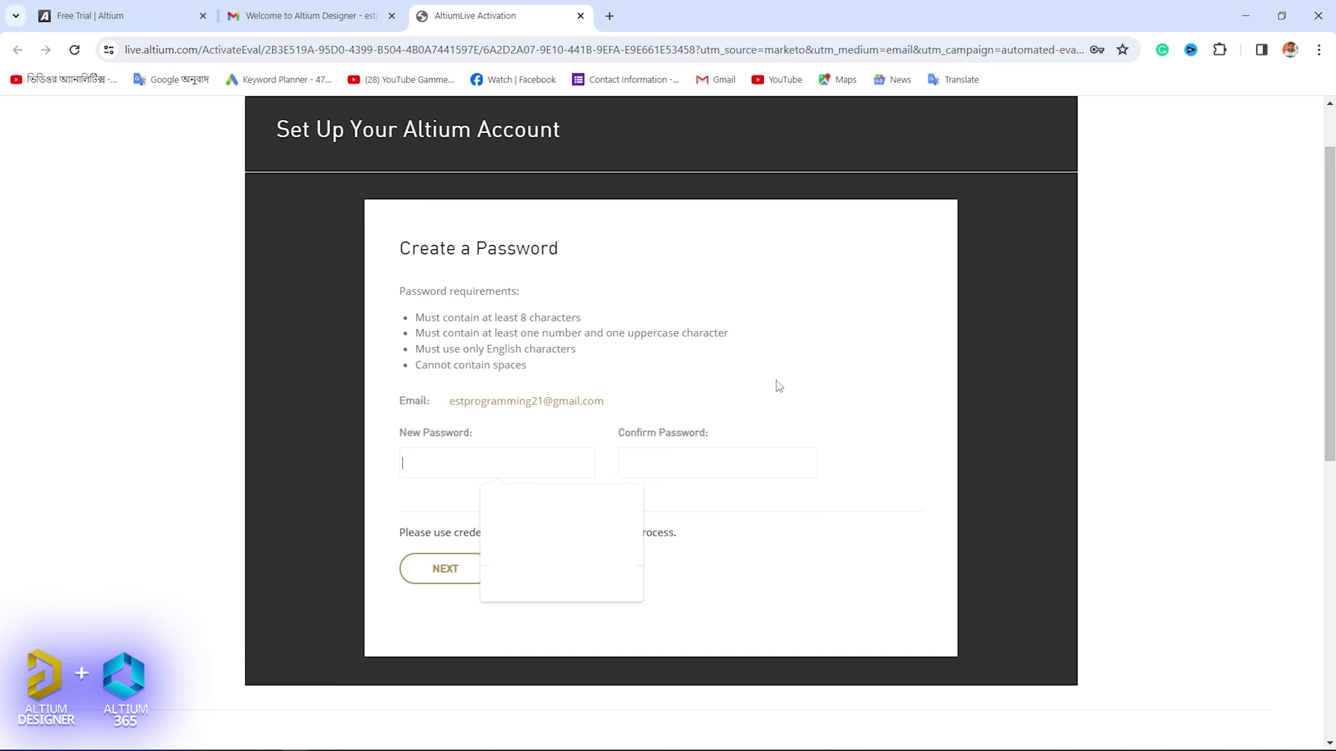
# Set and confirm the account password, then download AltiumDesignerSetup_24_1_2.exe and check its progress.
pyautogui.click(416, 461)
pyautogui.hotkey('ctrl', 'v')
pyautogui.press('Tab')
pyautogui.hotkey('ctrl', 'v')
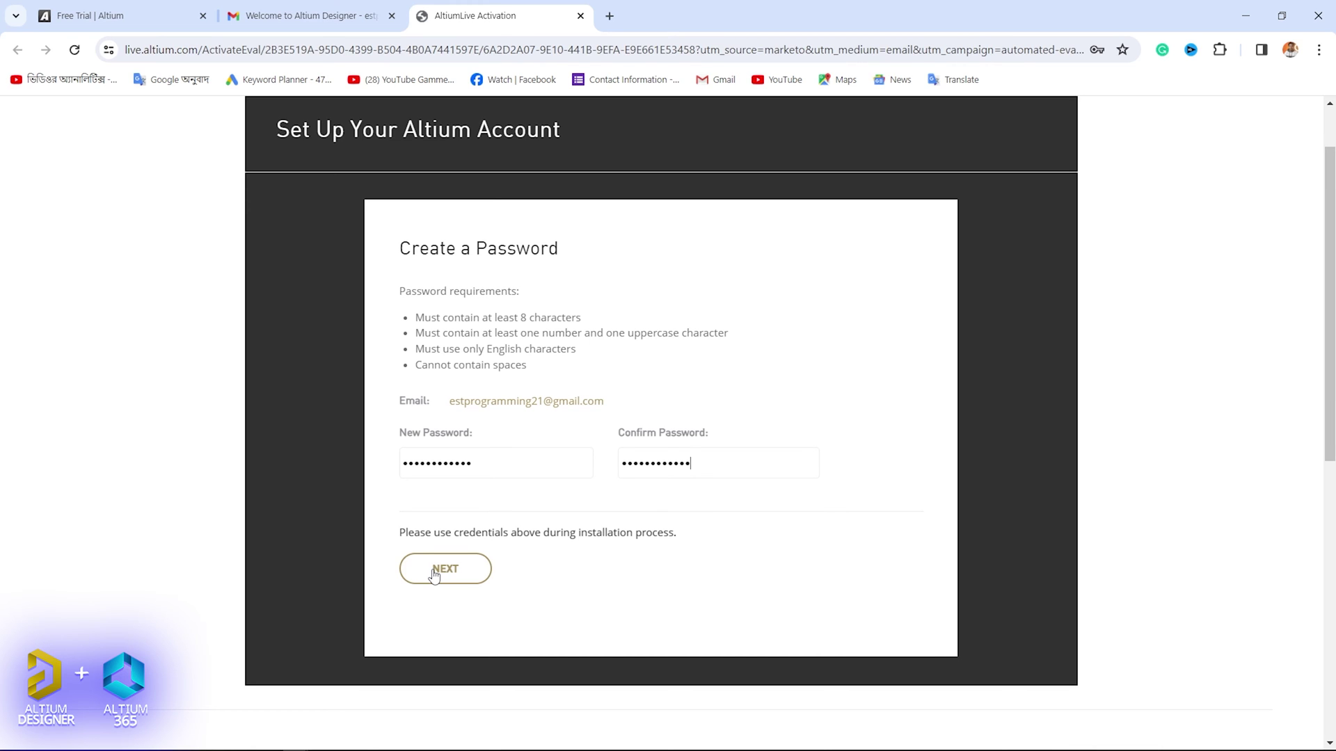
pyautogui.click(434, 575)
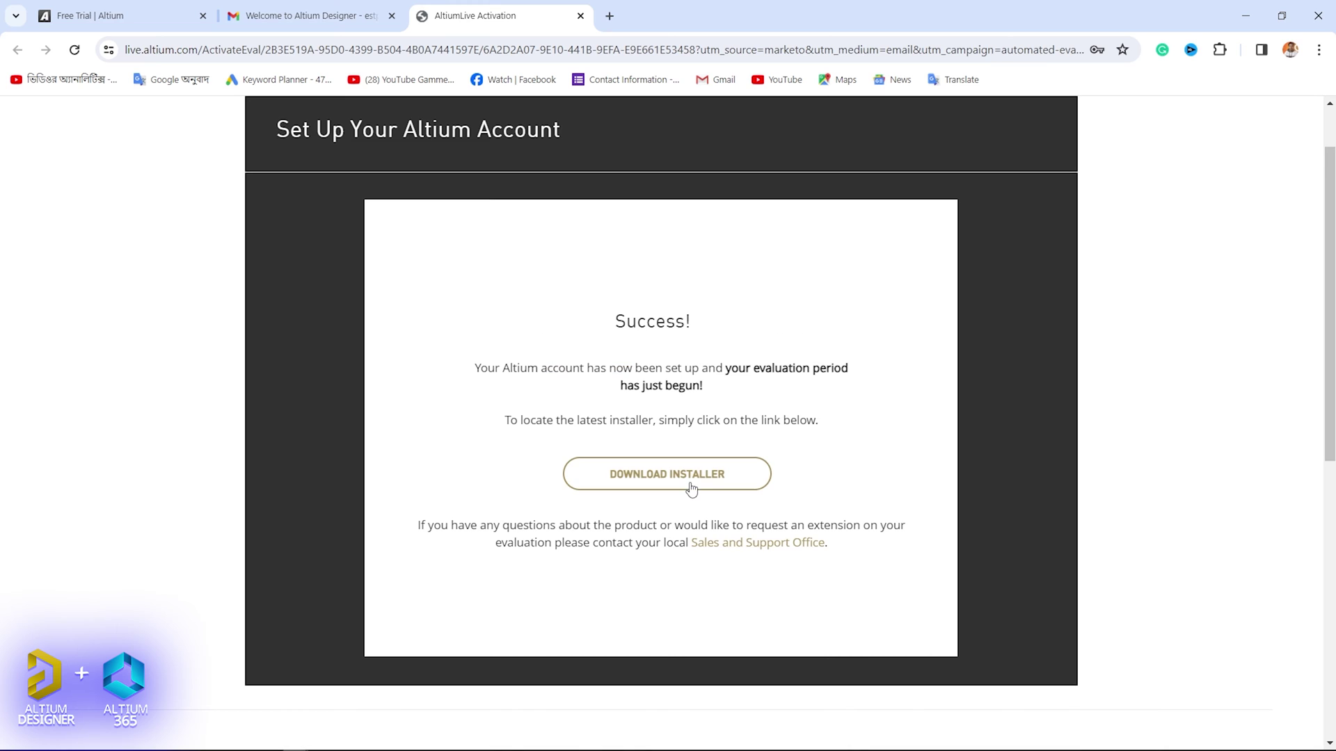
pyautogui.click(666, 478)
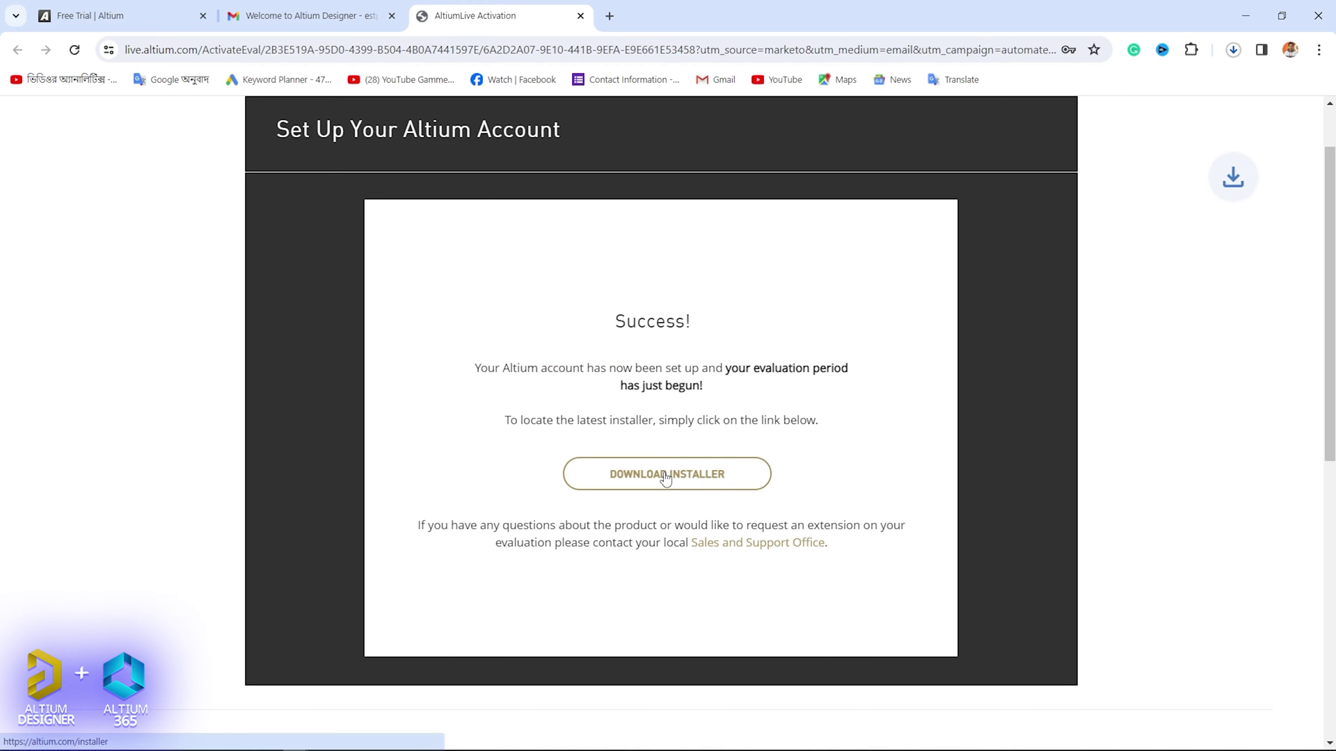
pyautogui.click(1233, 51)
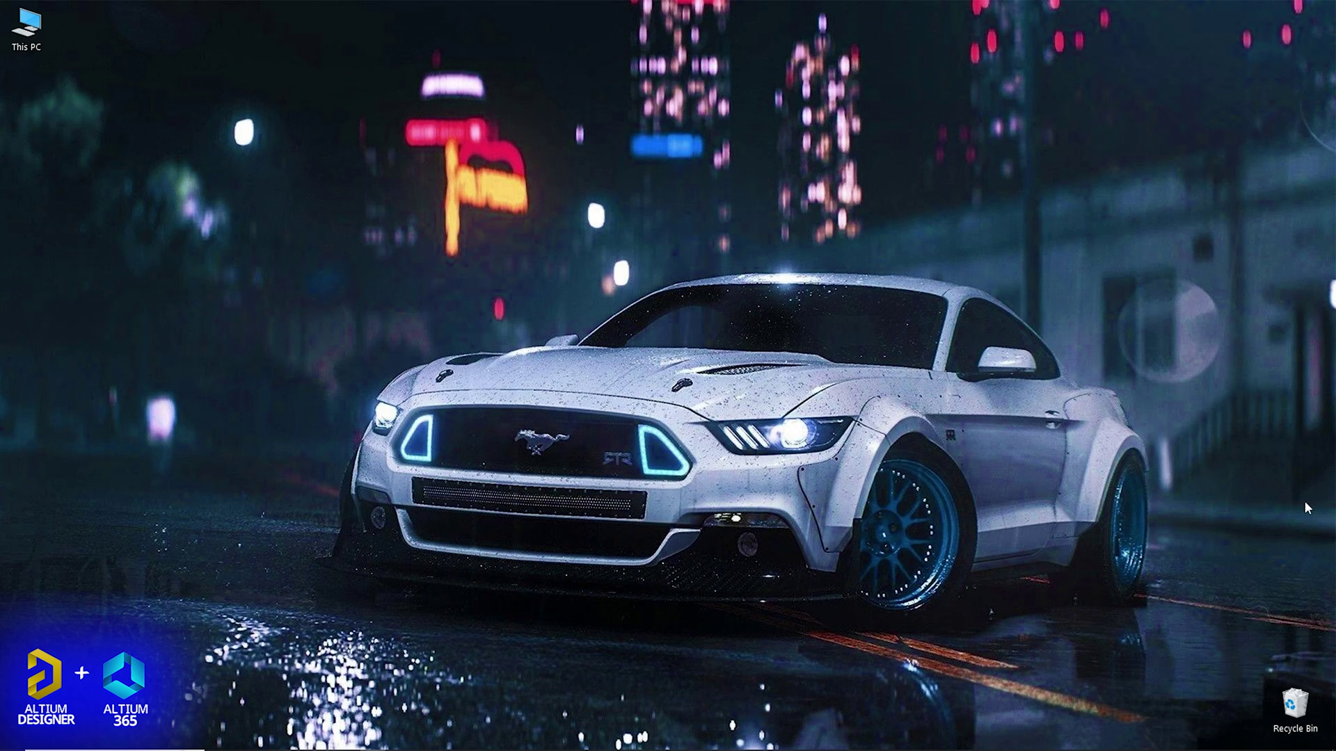
# Locate AltiumDesignerSetup_24_1_2.exe in the Downloads folder through This PC.
pyautogui.doubleClick(34, 37)
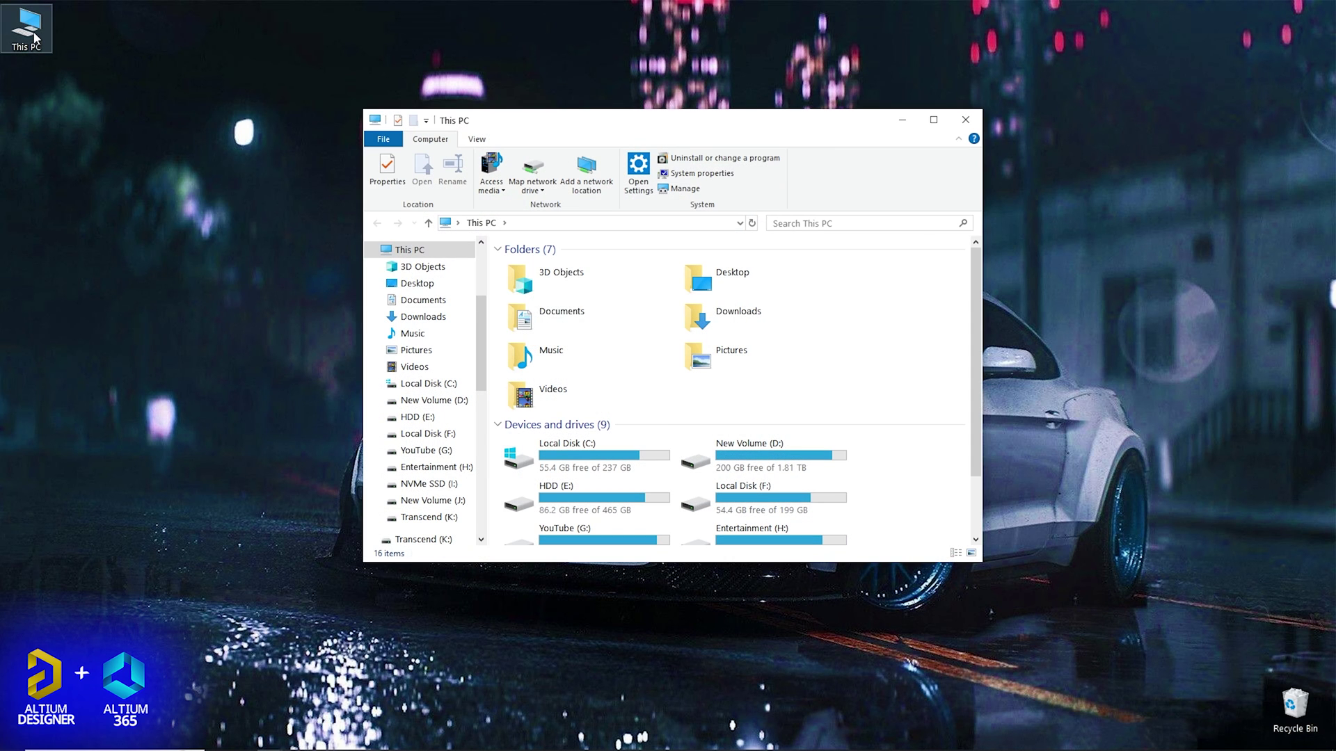
pyautogui.doubleClick(720, 322)
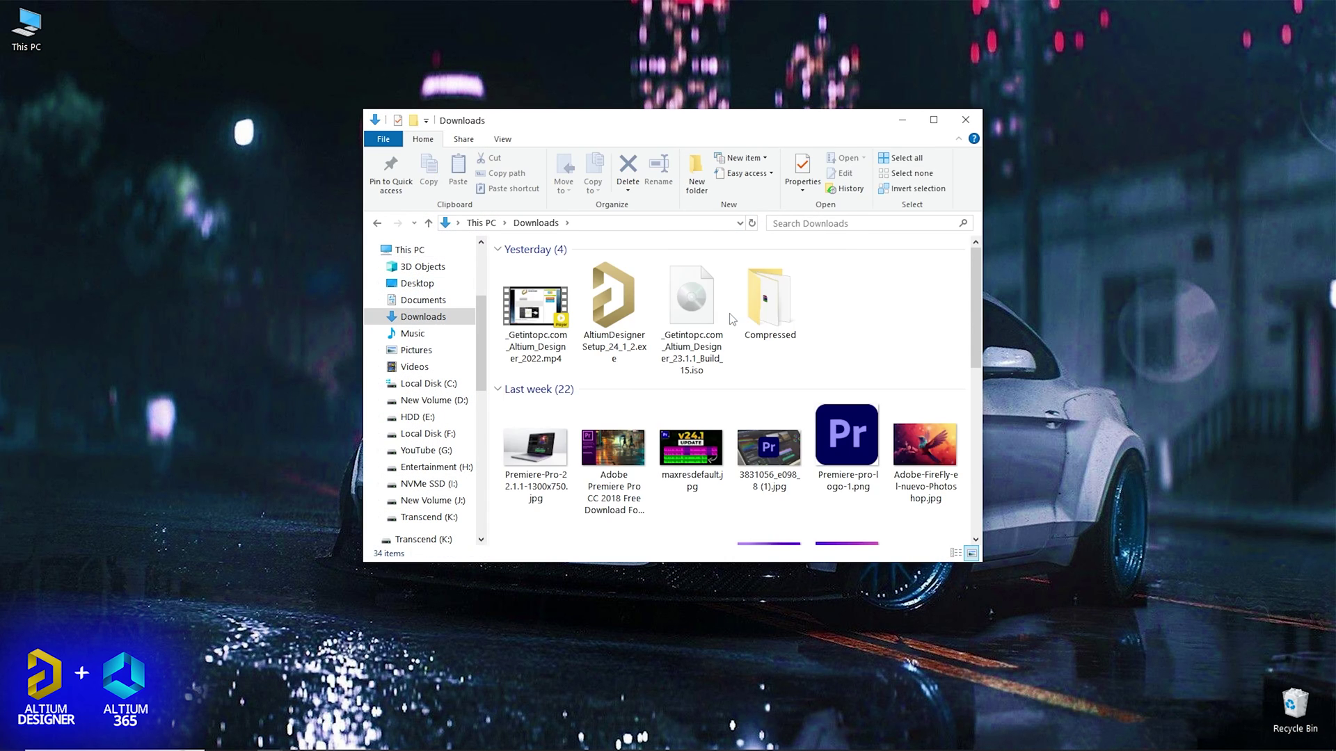
pyautogui.click(604, 303)
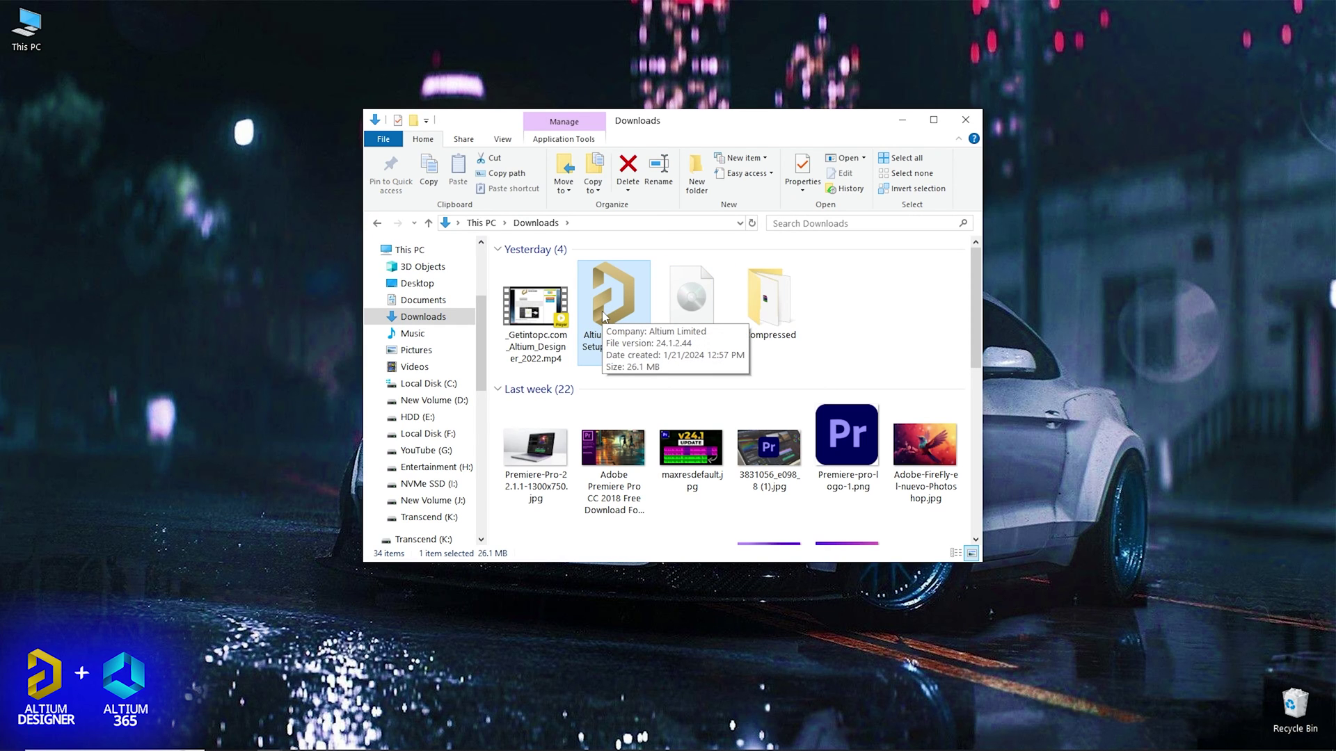
# Run AltiumDesignerSetup_24_1_2.exe, accept the license agreement, and enter the account e-mail.
pyautogui.doubleClick(603, 317)
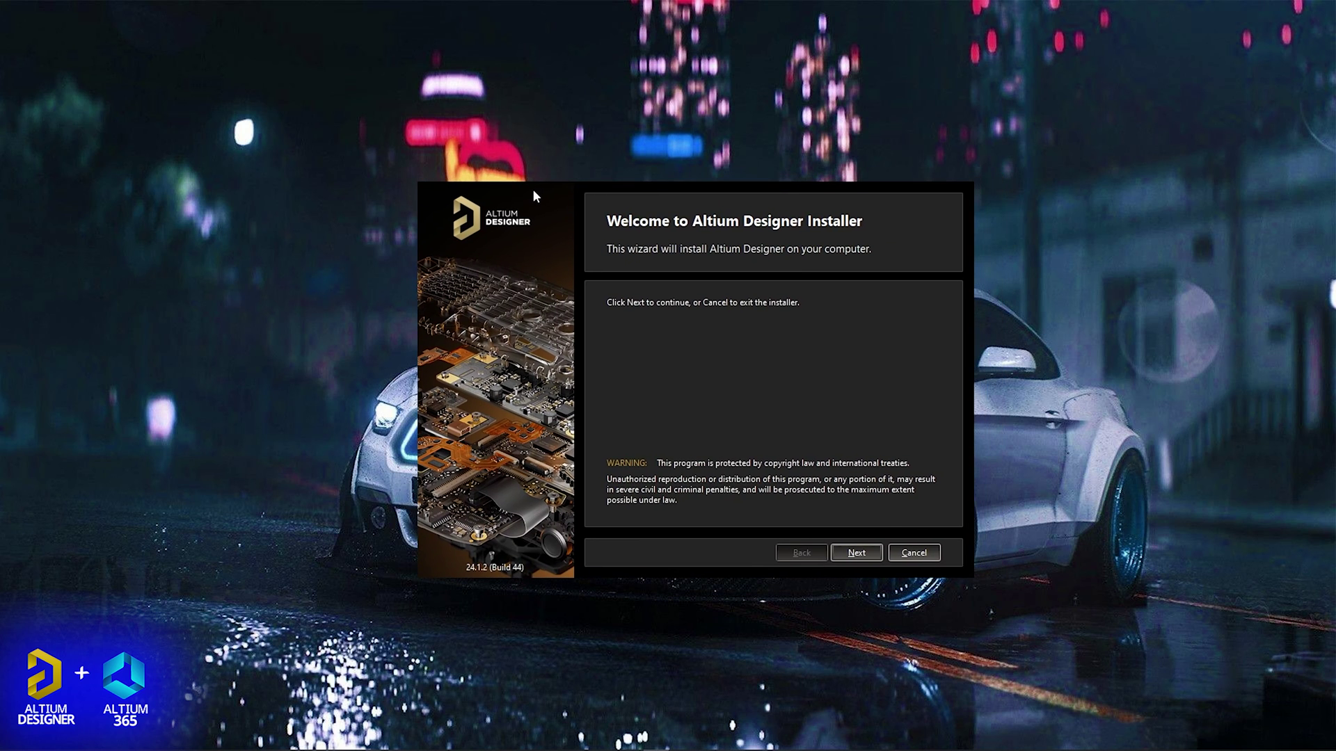
pyautogui.moveTo(536, 192); pyautogui.dragTo(536, 193)
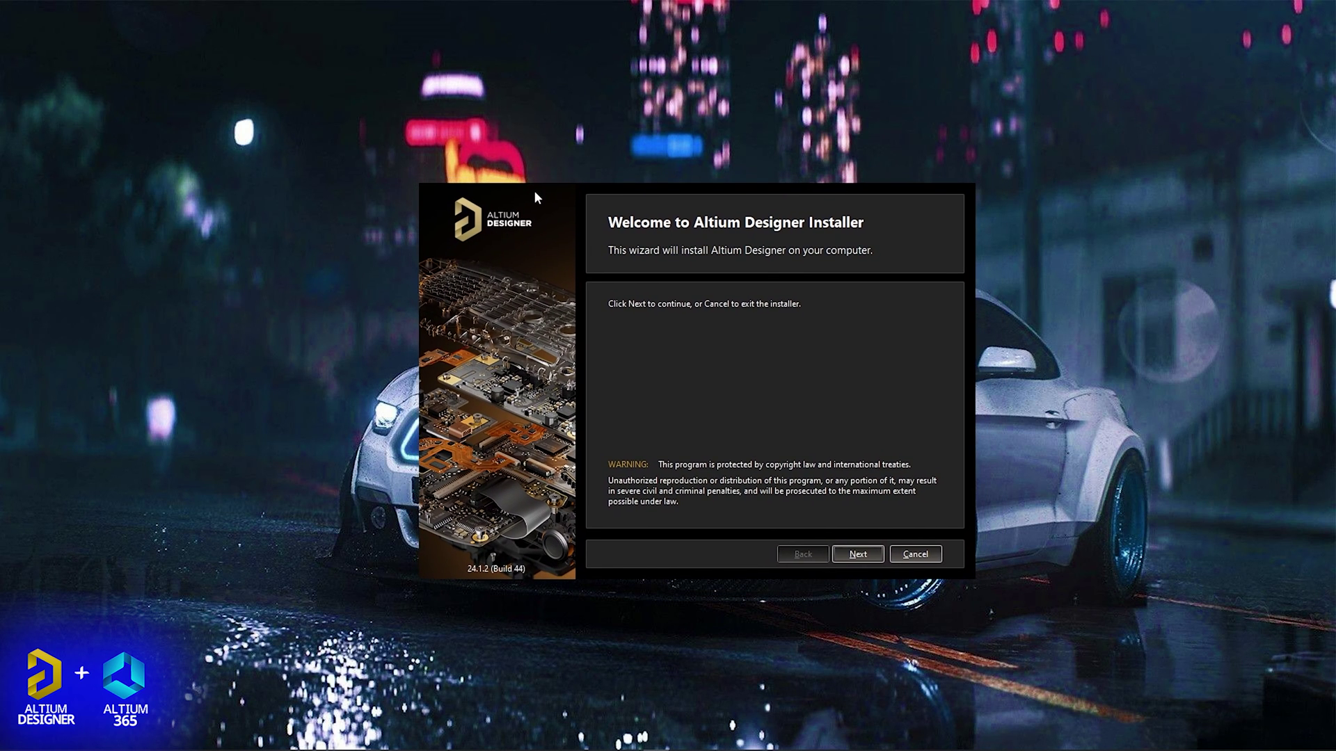
pyautogui.click(852, 555)
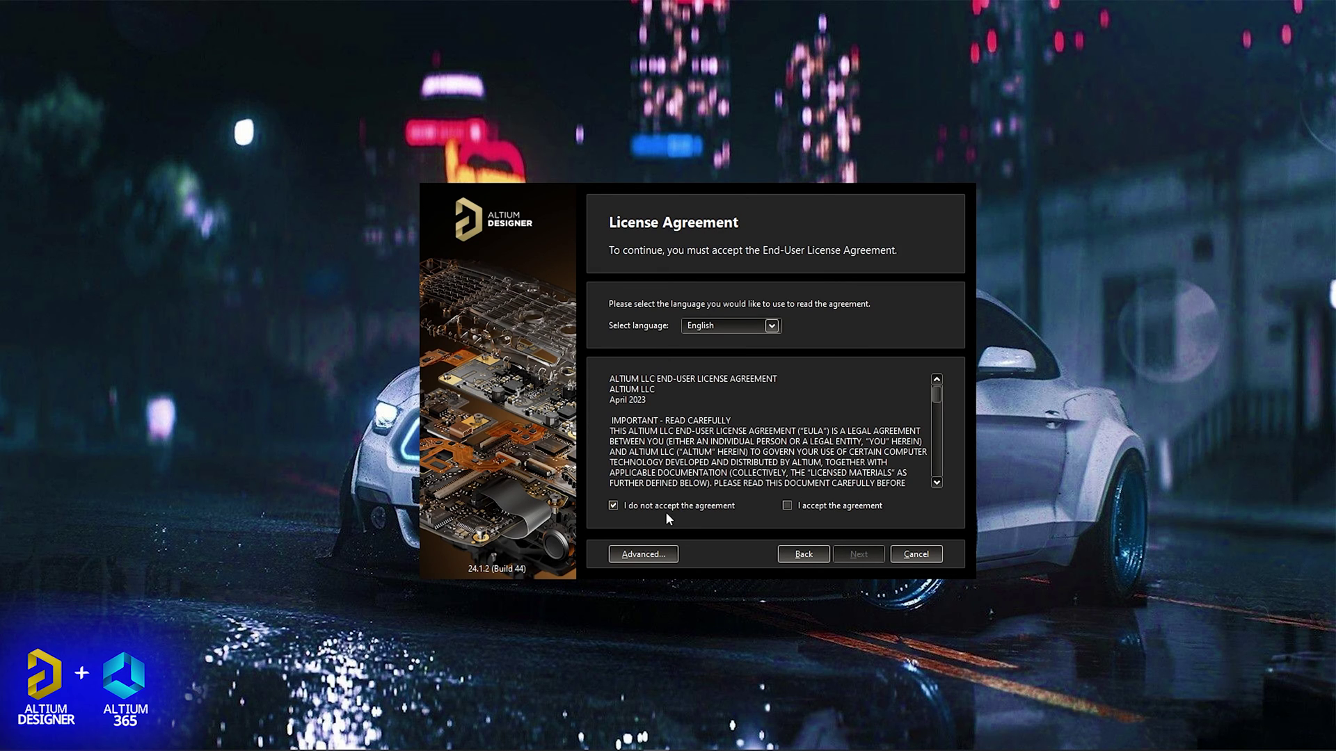
pyautogui.click(801, 505)
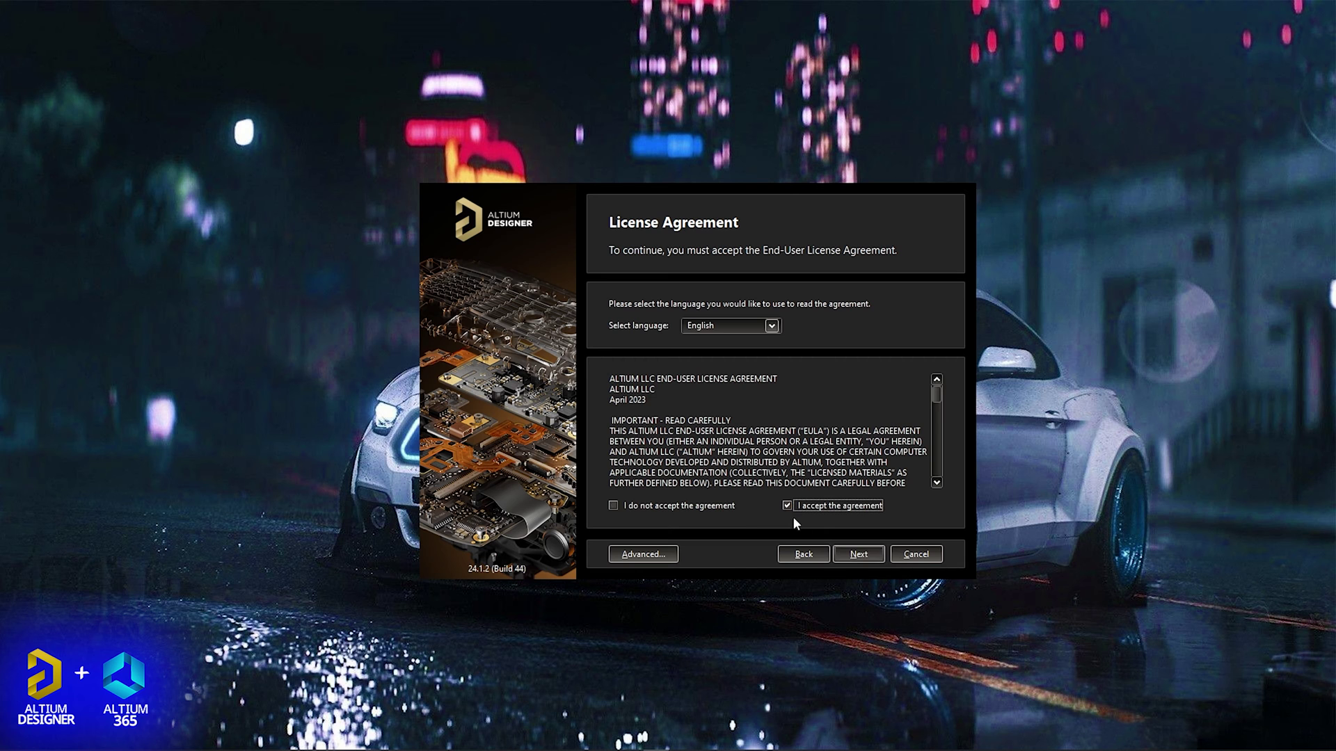
pyautogui.moveTo(935, 395); pyautogui.dragTo(936, 390)
pyautogui.click(858, 553)
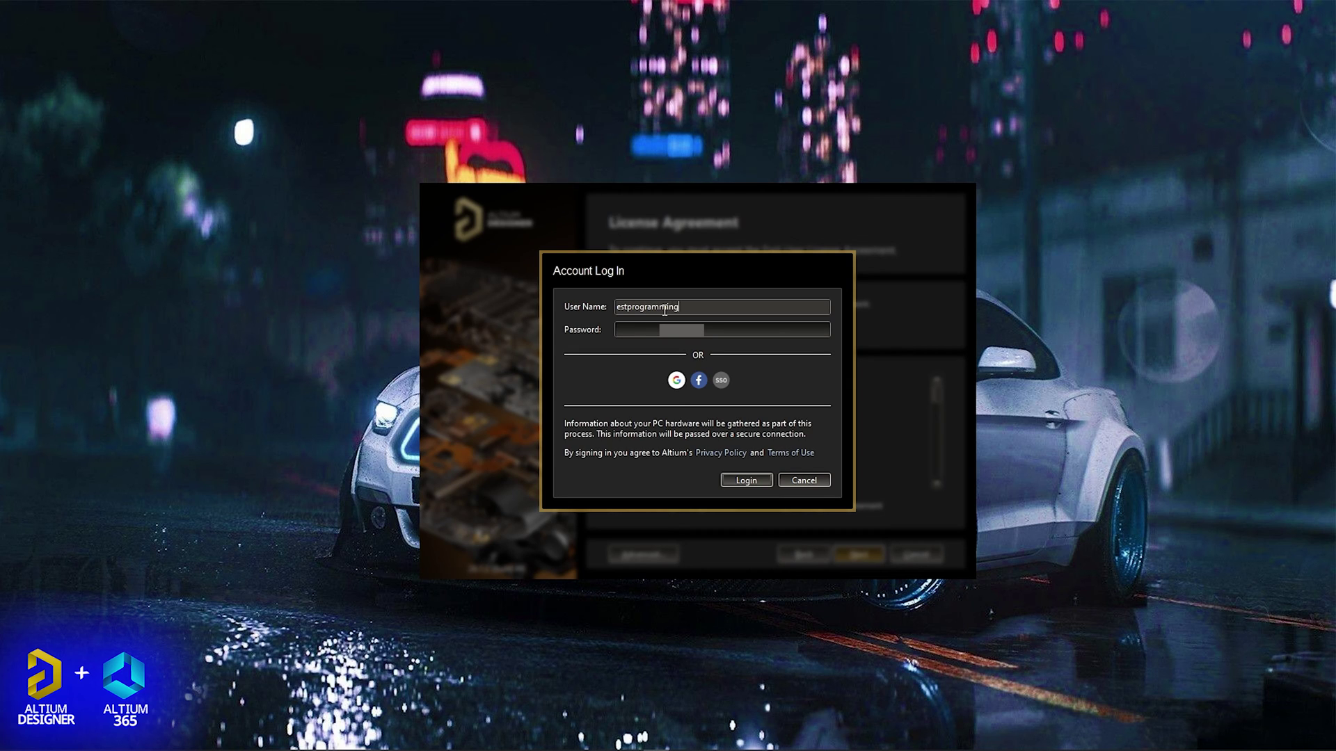
# Enter the account password and log in to the installer.
pyautogui.press('Tab')
pyautogui.hotkey('ctrl', 'v')
pyautogui.click(743, 480)
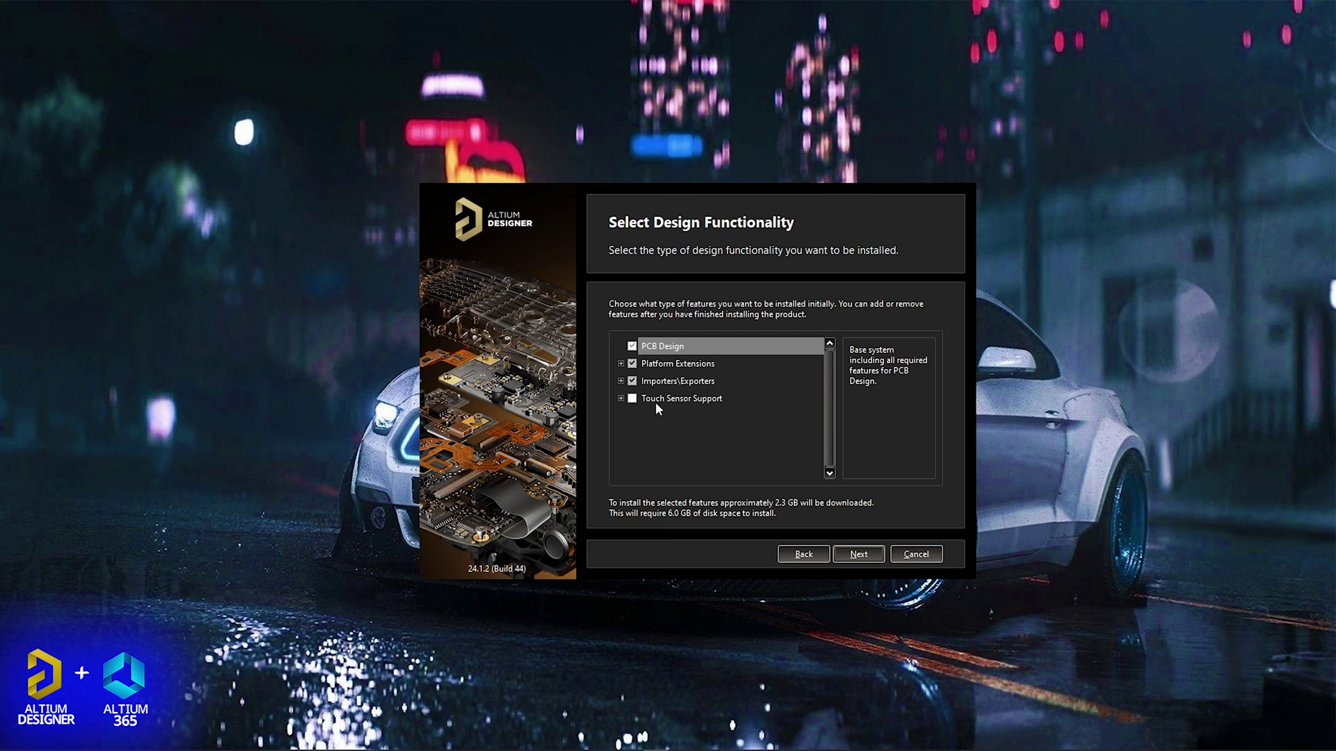
# Keep the default features and install folders, decline the improvement program, and start the 2.3 GB installation.
pyautogui.click(858, 554)
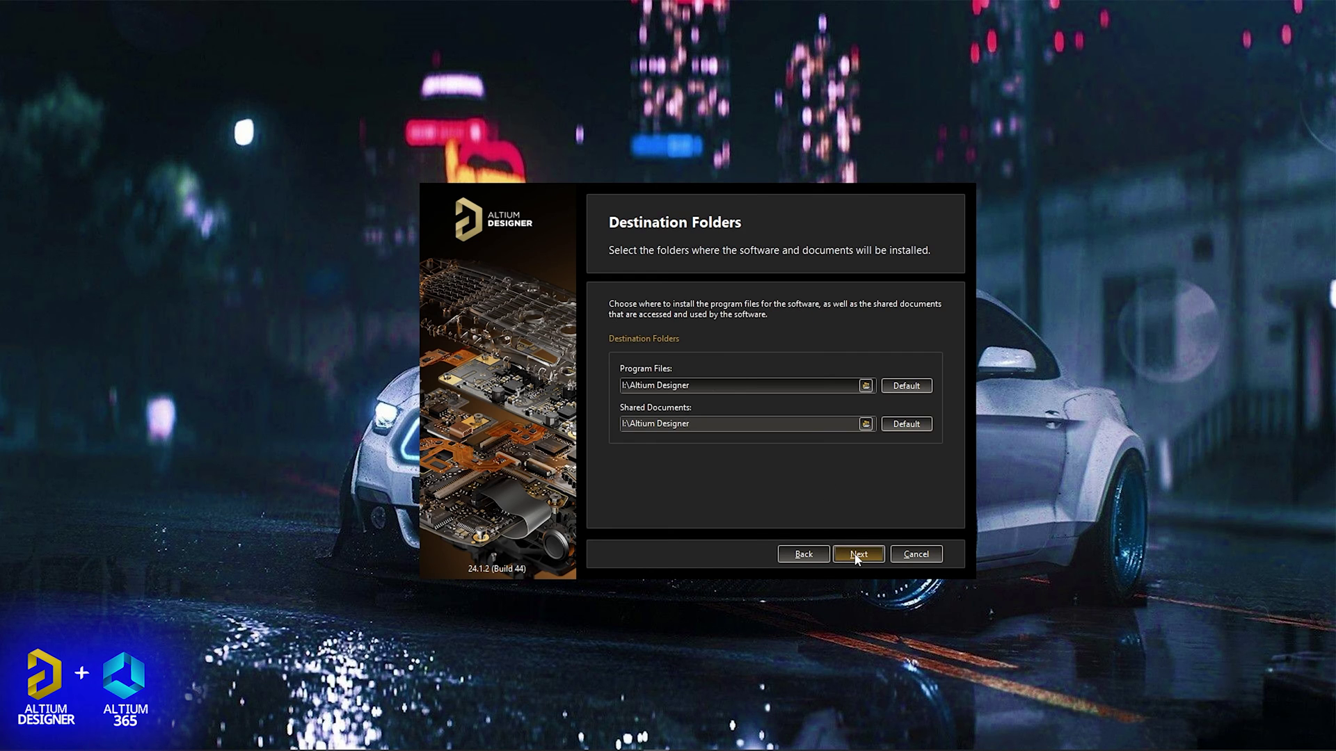
pyautogui.click(857, 555)
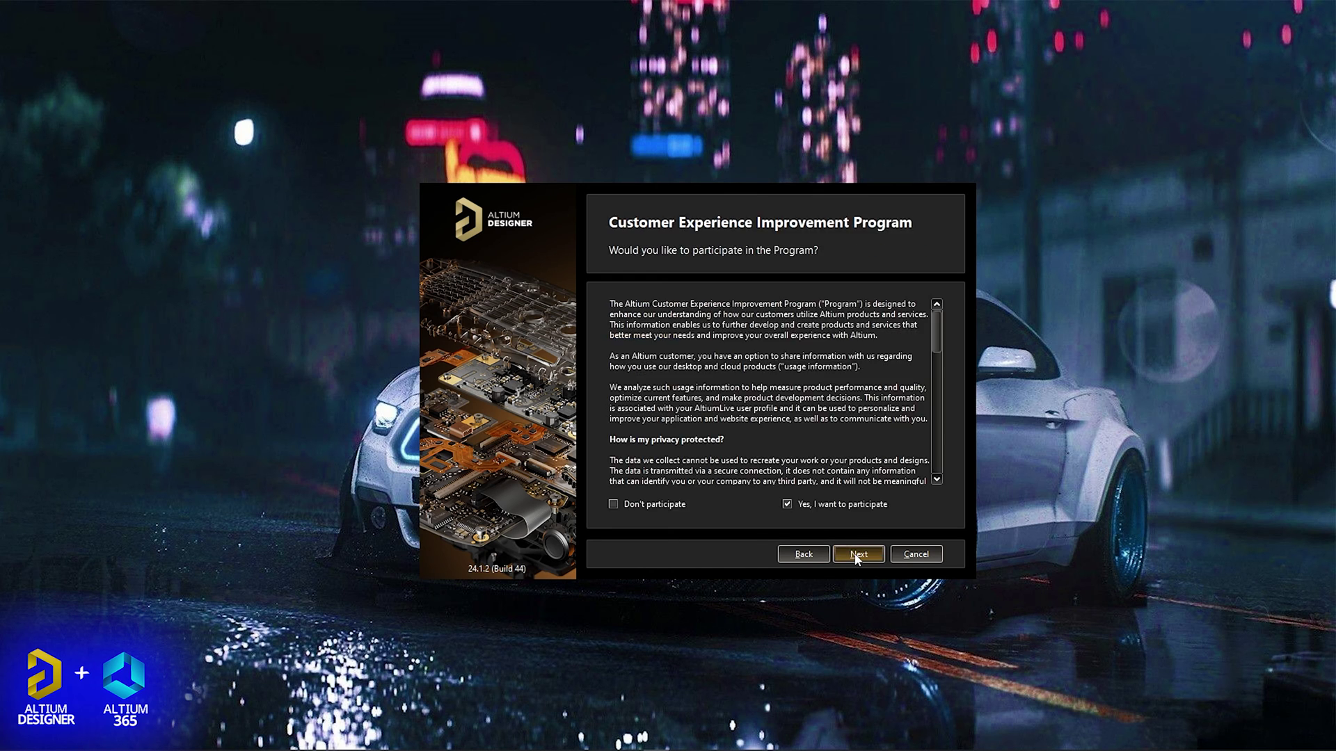
pyautogui.click(784, 504)
pyautogui.click(685, 505)
pyautogui.click(859, 554)
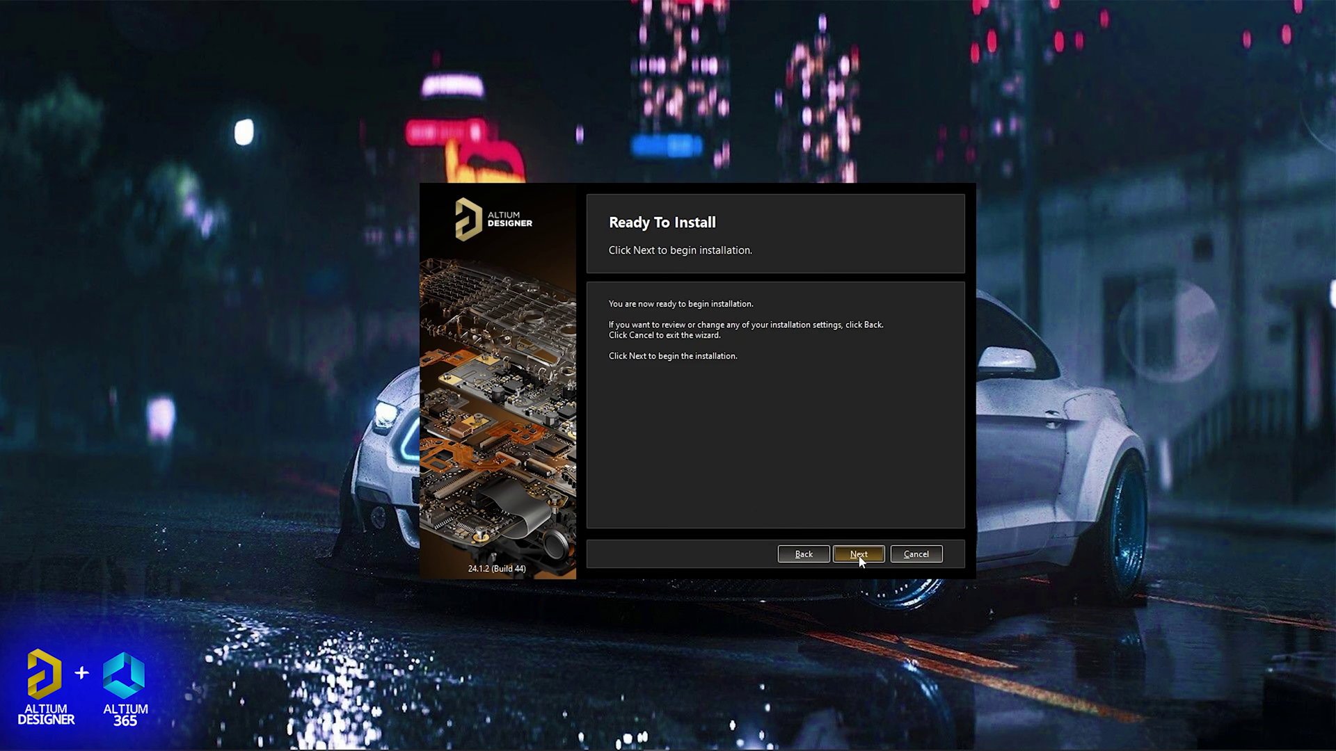
pyautogui.click(860, 555)
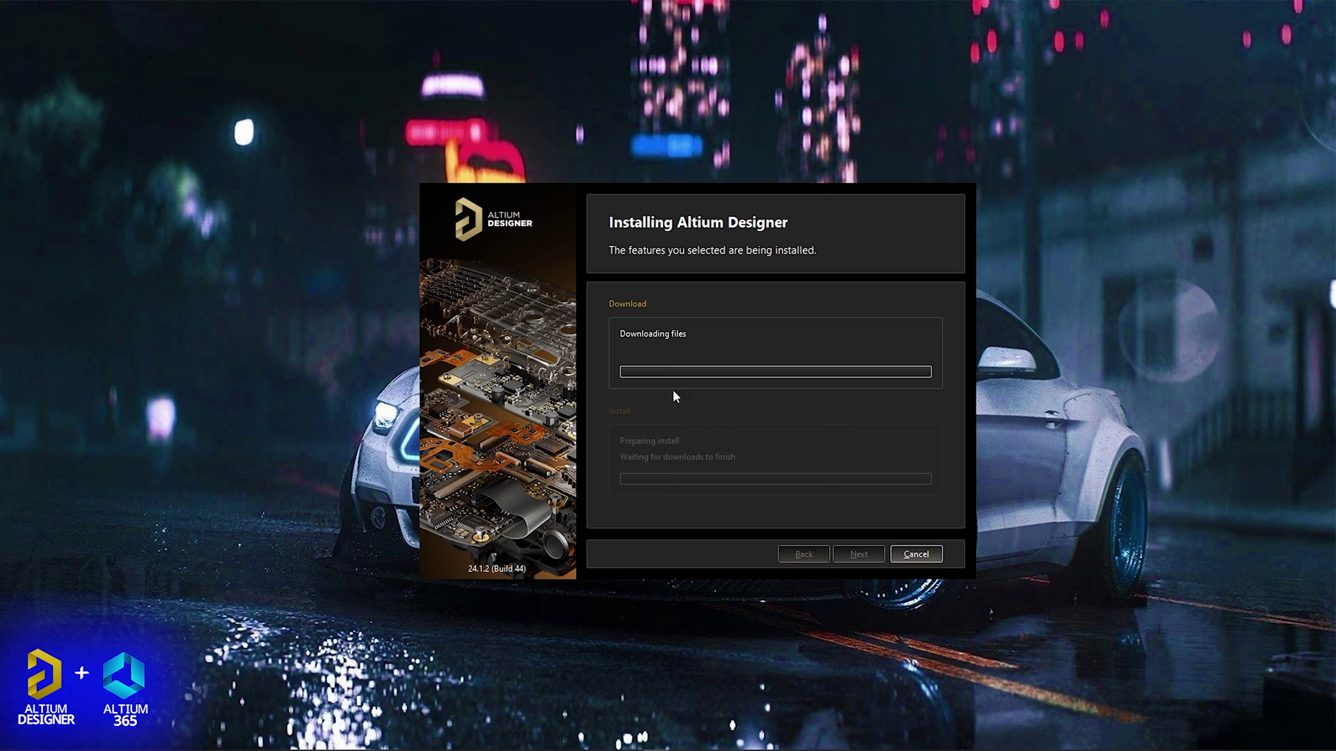
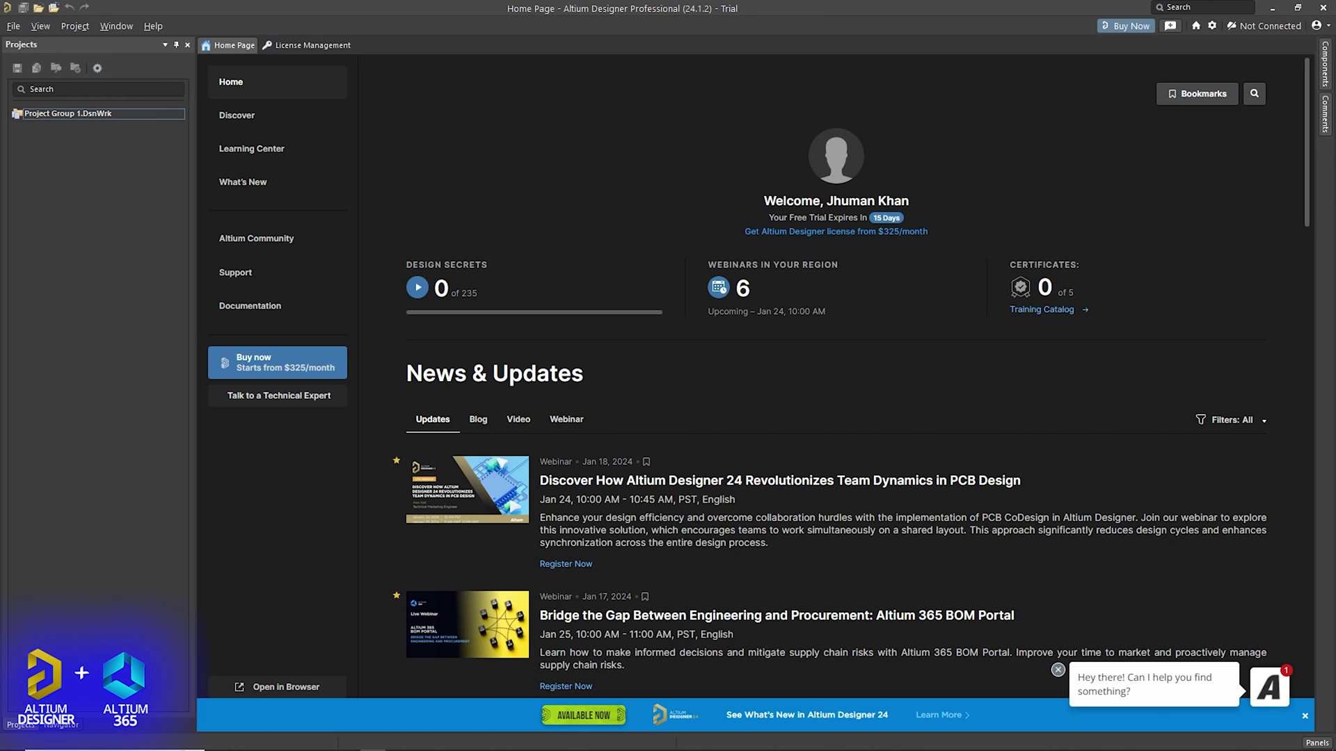
# Open the Licenses page from the account menu to show the Professional trial license details.
pyautogui.click(1317, 27)
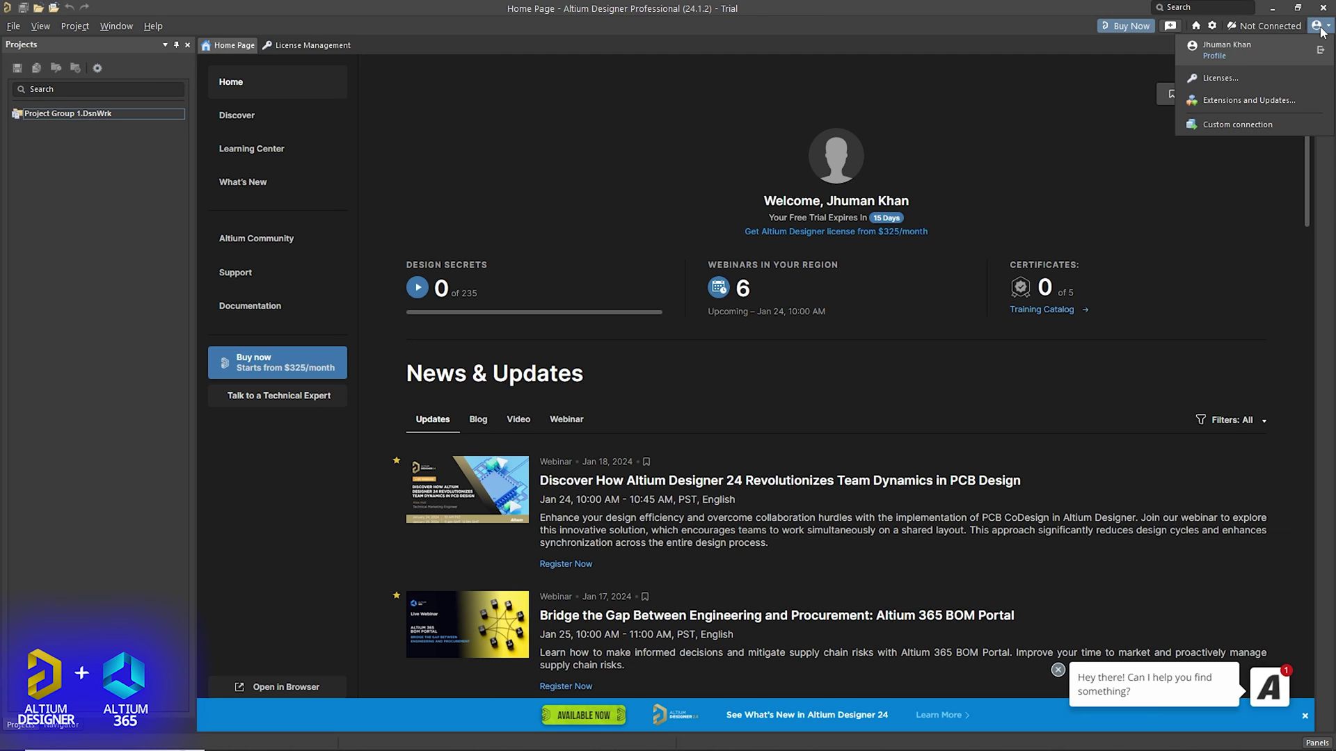
pyautogui.click(1250, 78)
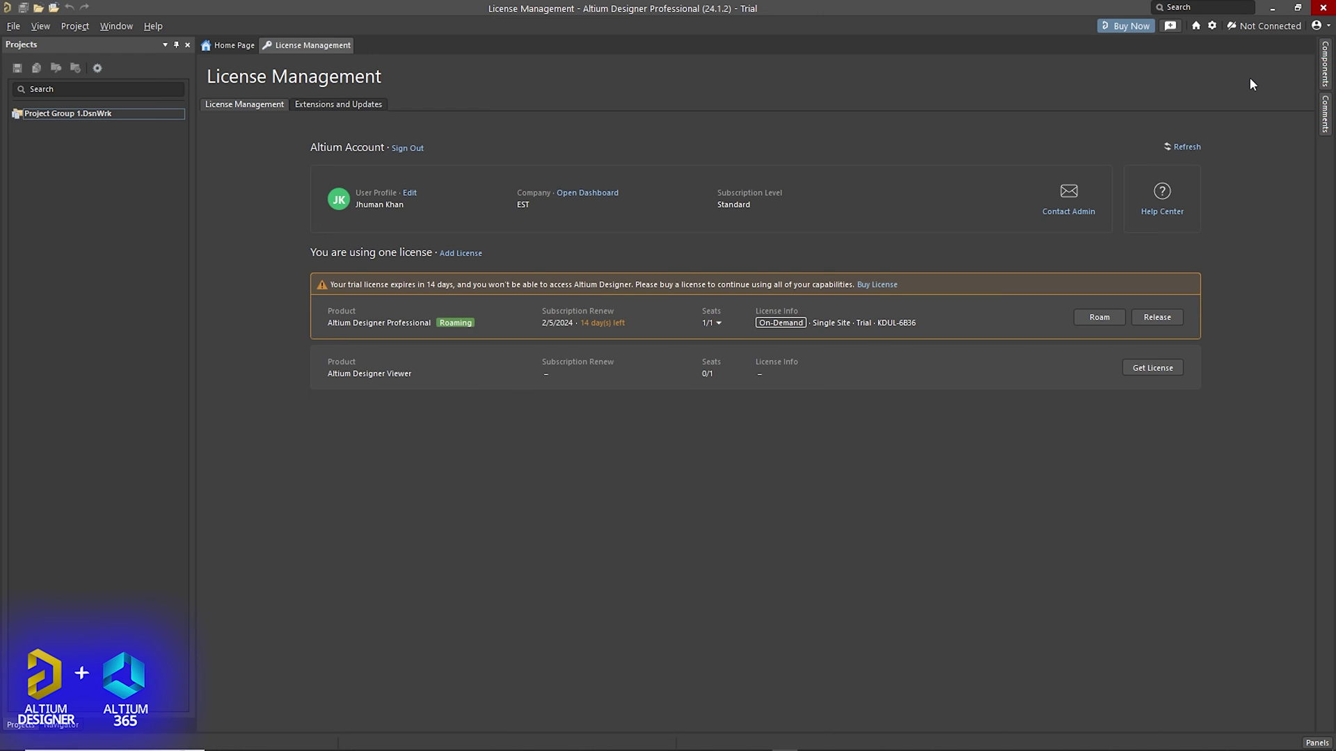
# Launch Paint from Windows Search and paste the License Management screenshot onto the canvas.
pyautogui.click(52, 743)
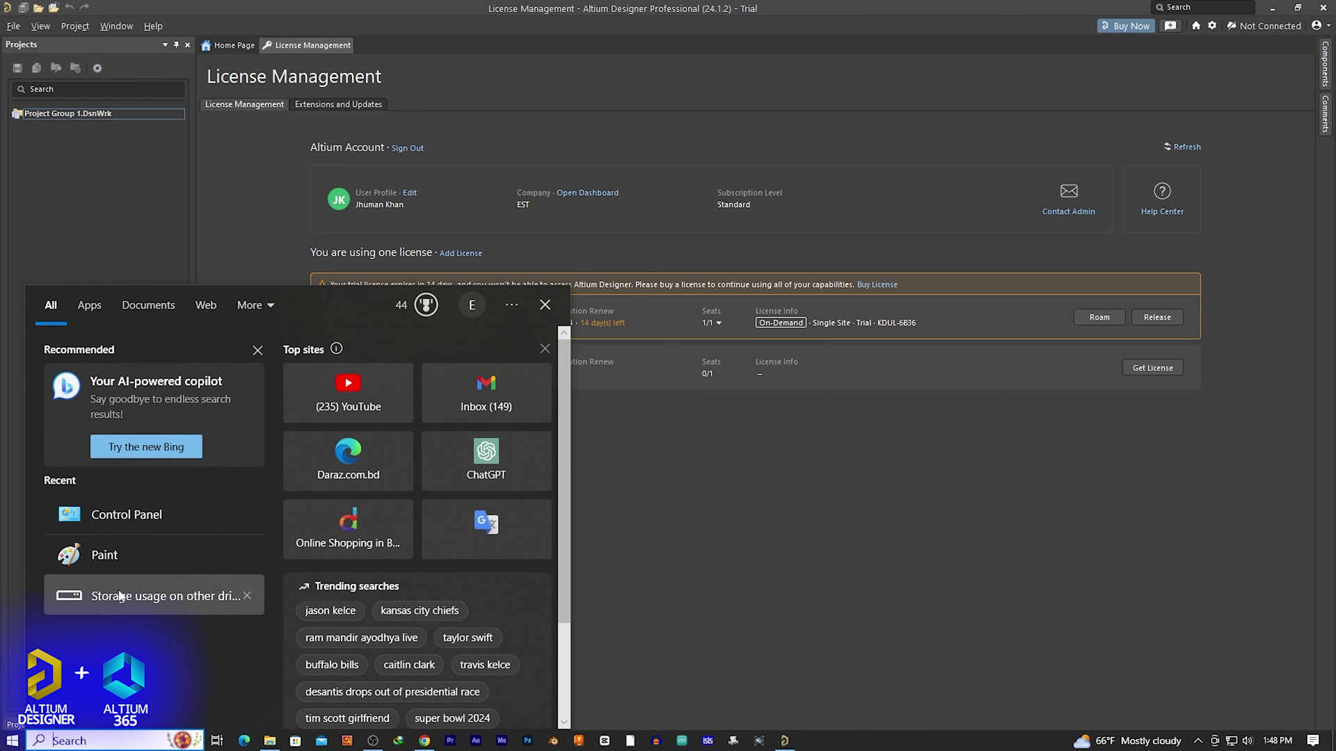
pyautogui.click(131, 557)
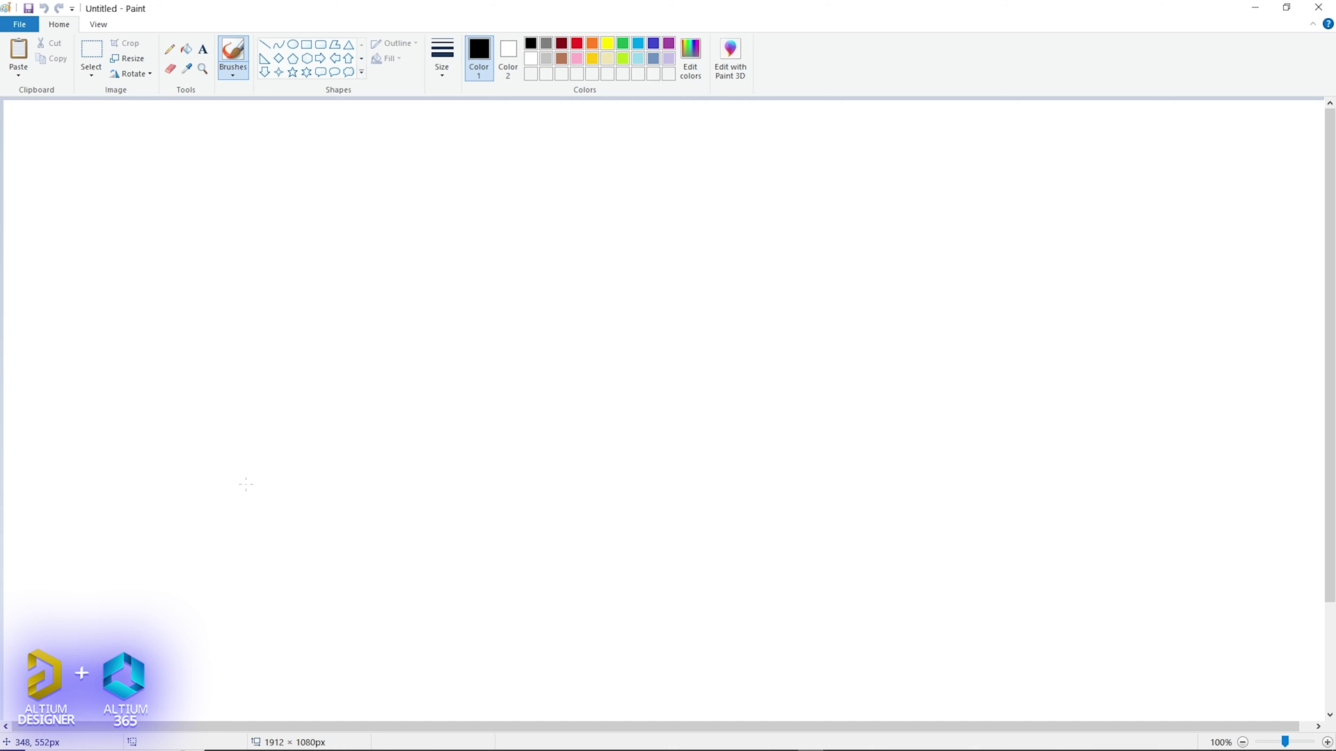
pyautogui.hotkey('ctrl', 'v')
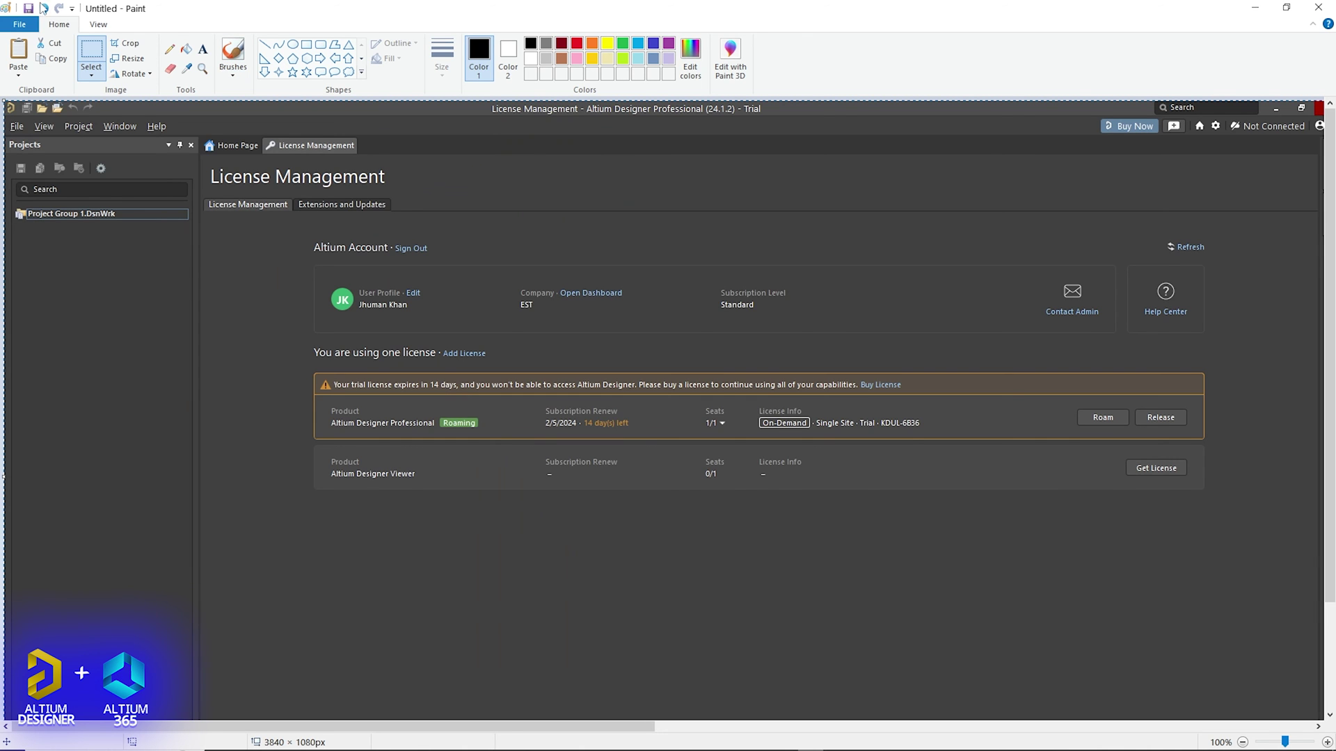
# Save the picture as a JPEG named Untitled.jpg on the Desktop.
pyautogui.click(19, 24)
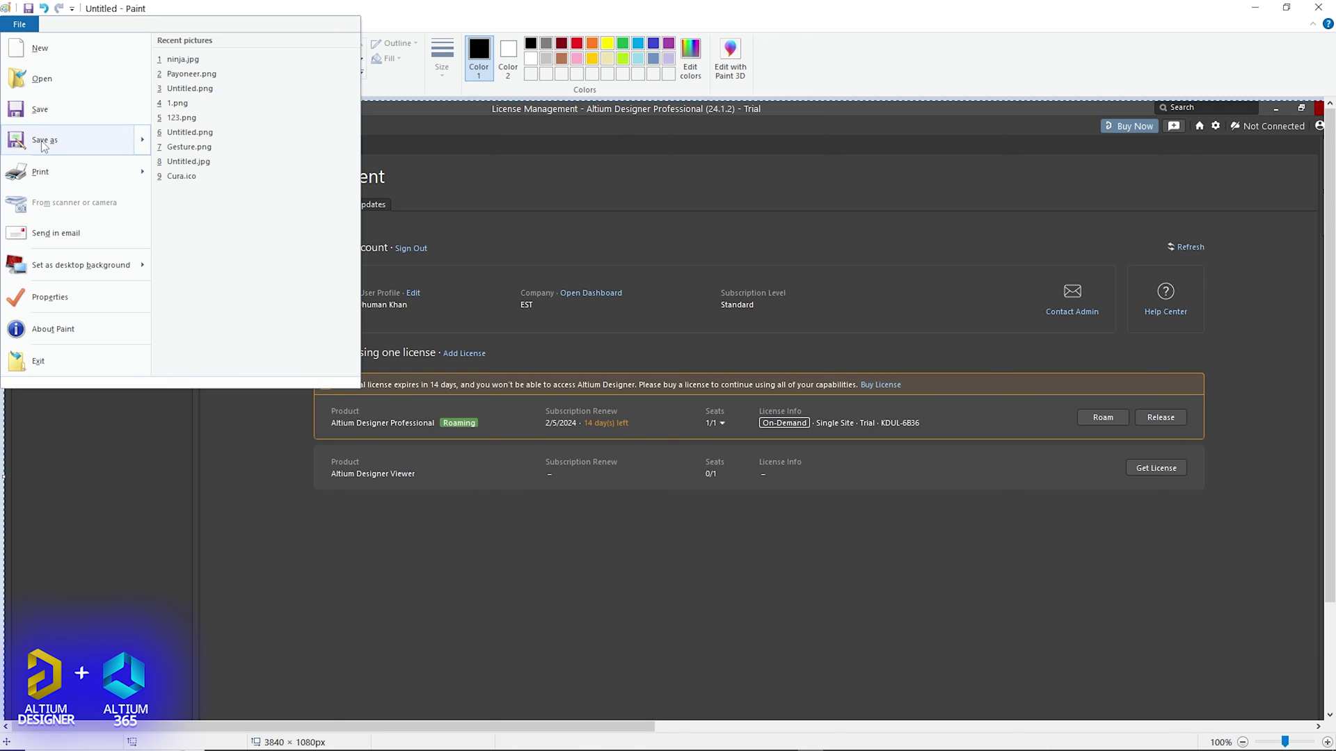
pyautogui.moveTo(43, 145)
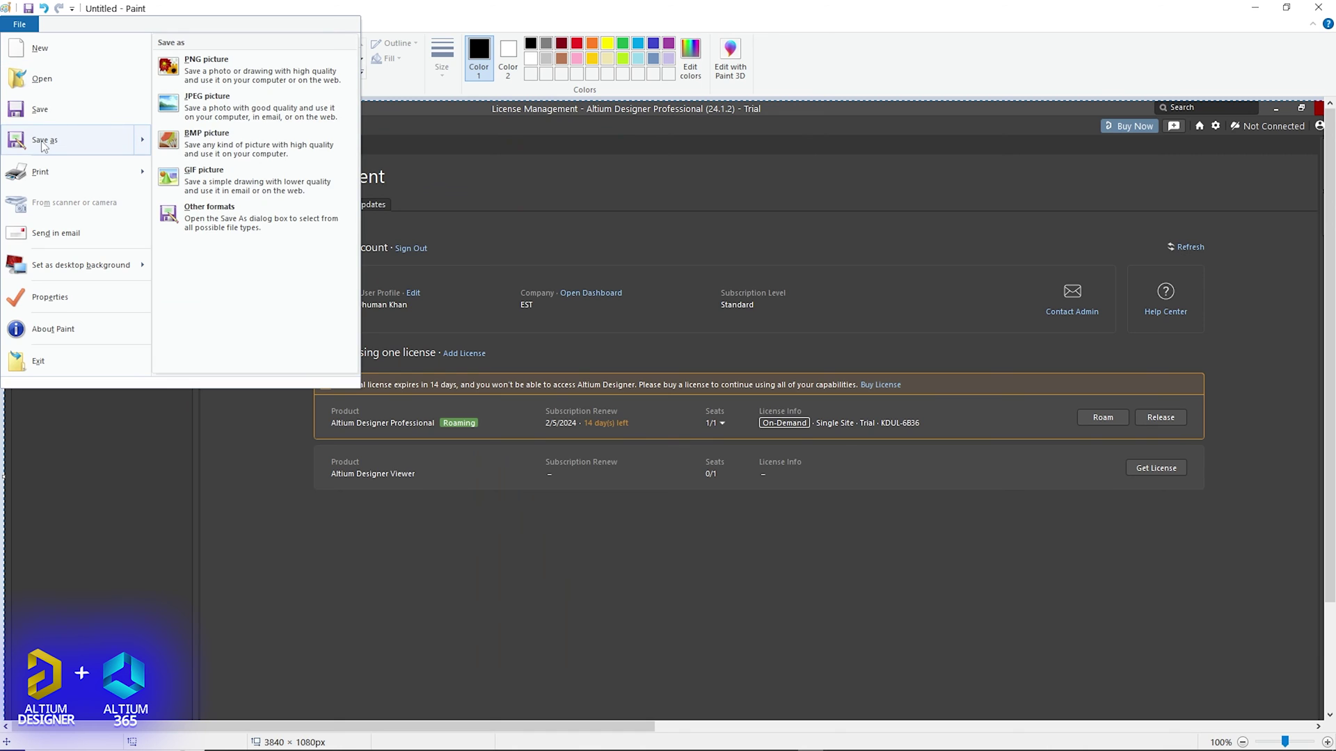
pyautogui.click(251, 110)
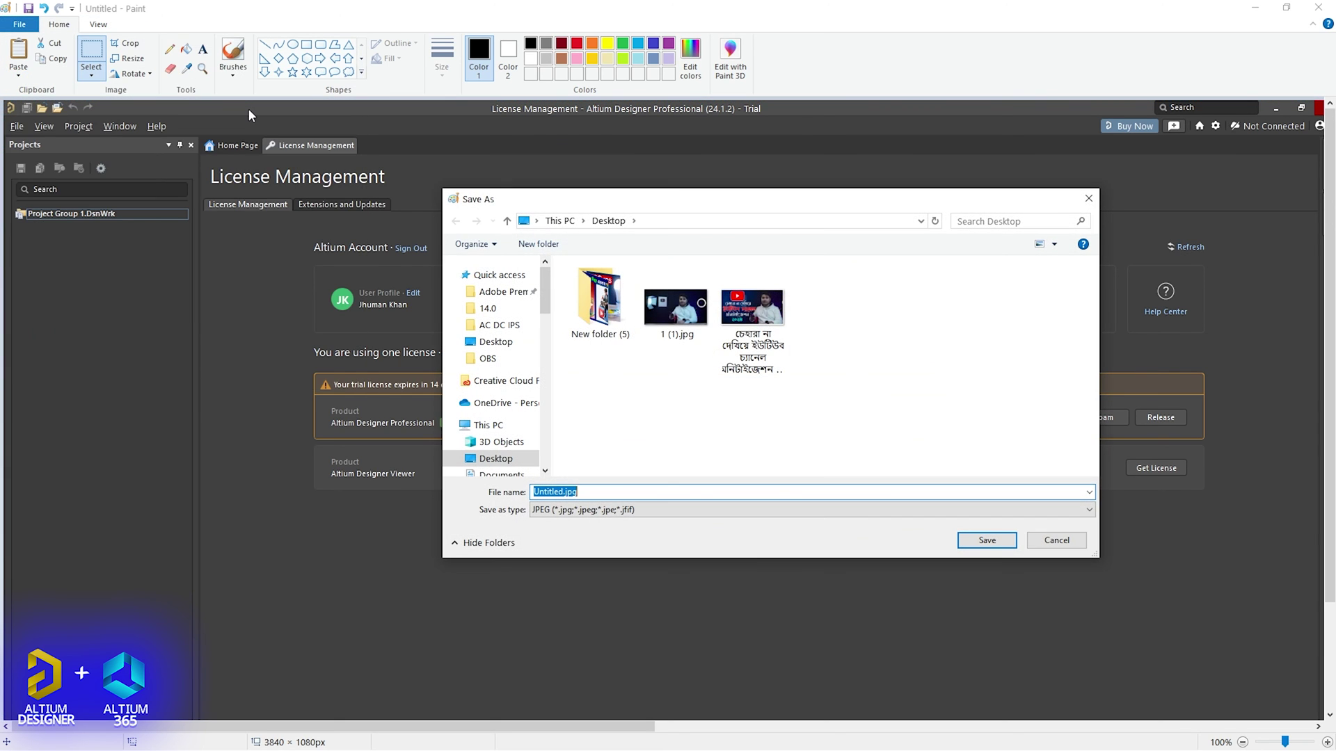
pyautogui.click(502, 347)
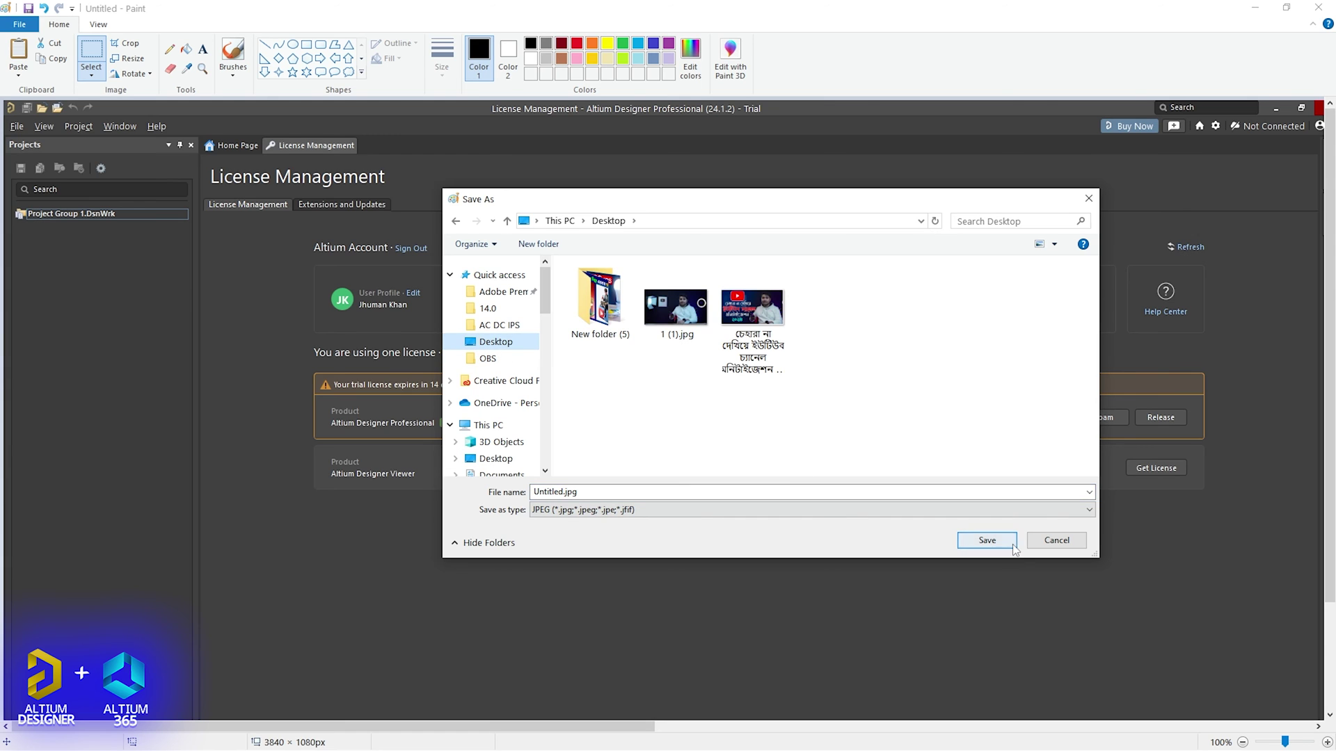
pyautogui.click(987, 541)
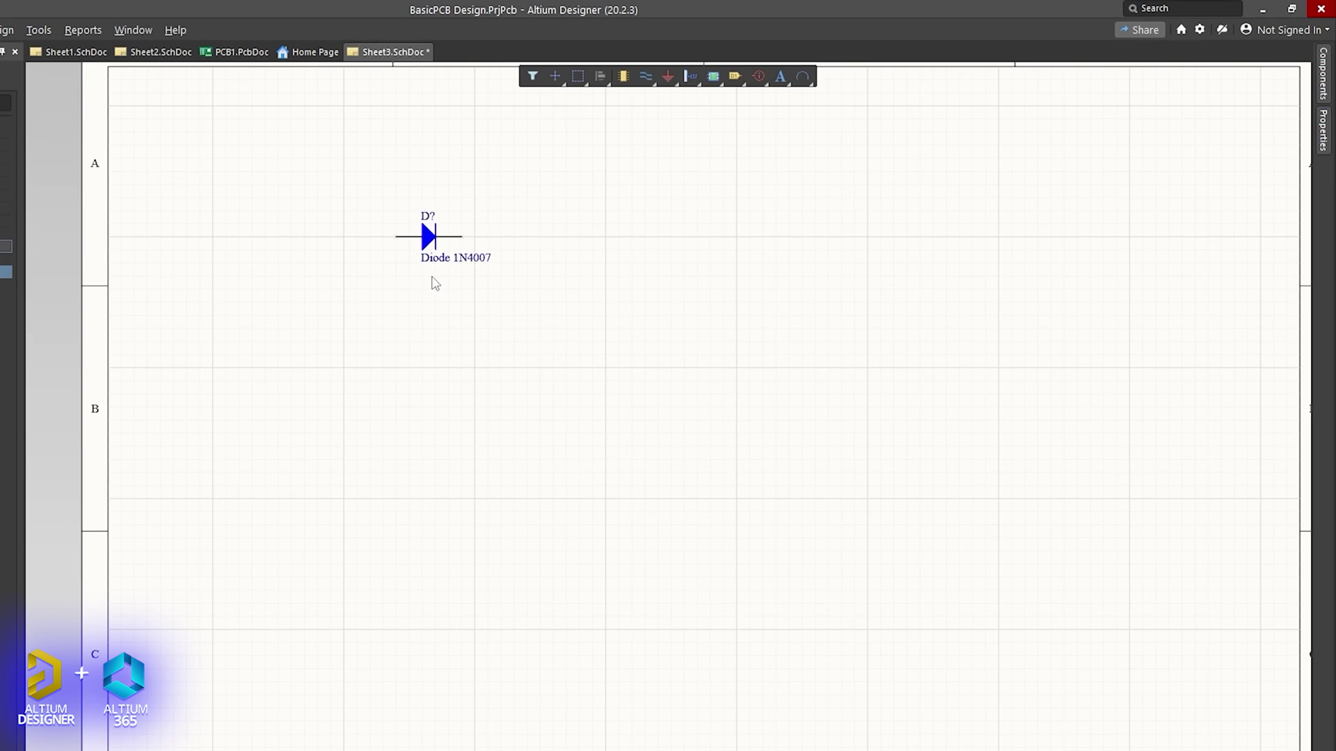
# Duplicate the 1N4007 diode by copying and pasting it.
pyautogui.click(429, 226)
pyautogui.scroll(1, 639, 243)
pyautogui.click(575, 278)
pyautogui.hotkey('ctrl', 'a')
pyautogui.hotkey('ctrl', 'c')
pyautogui.hotkey('ctrl', 'v')
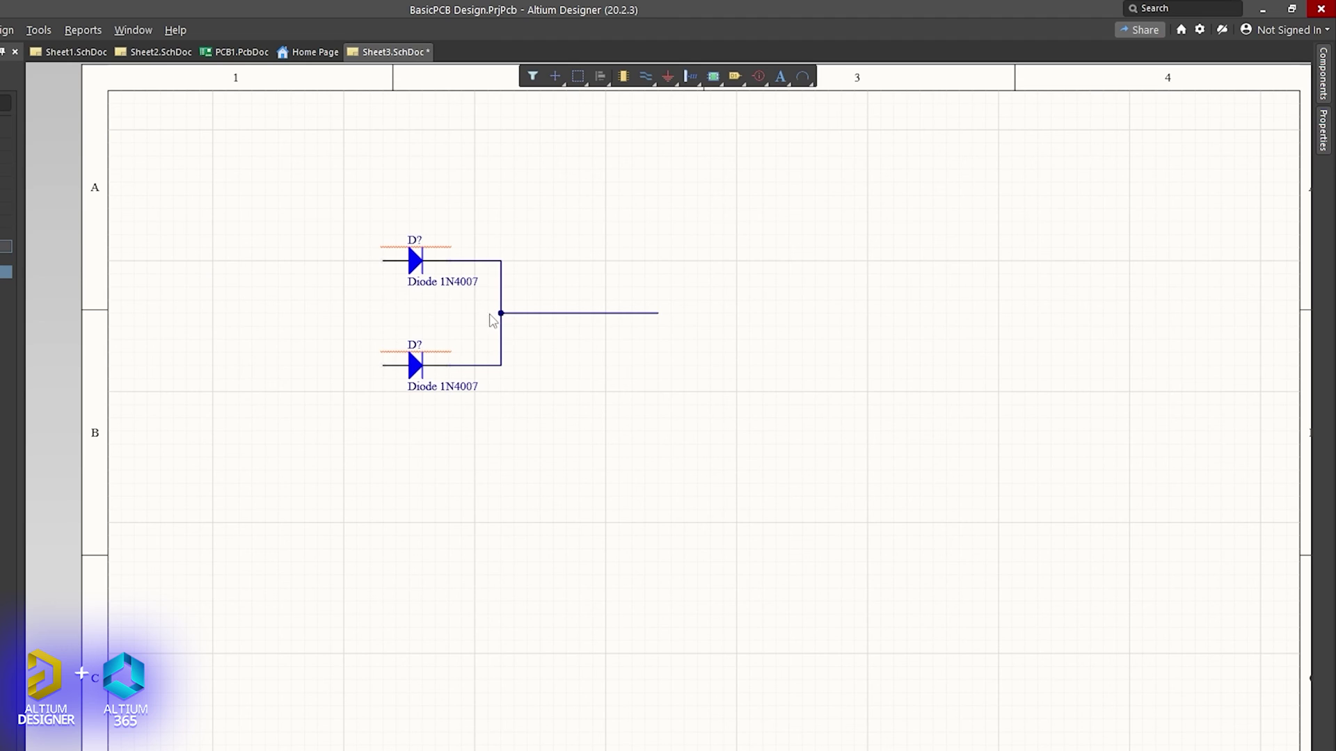
# Wire the two diodes together, place GND below them, and add the PWR2.5 jack.
pyautogui.click(668, 76)
pyautogui.click(370, 473)
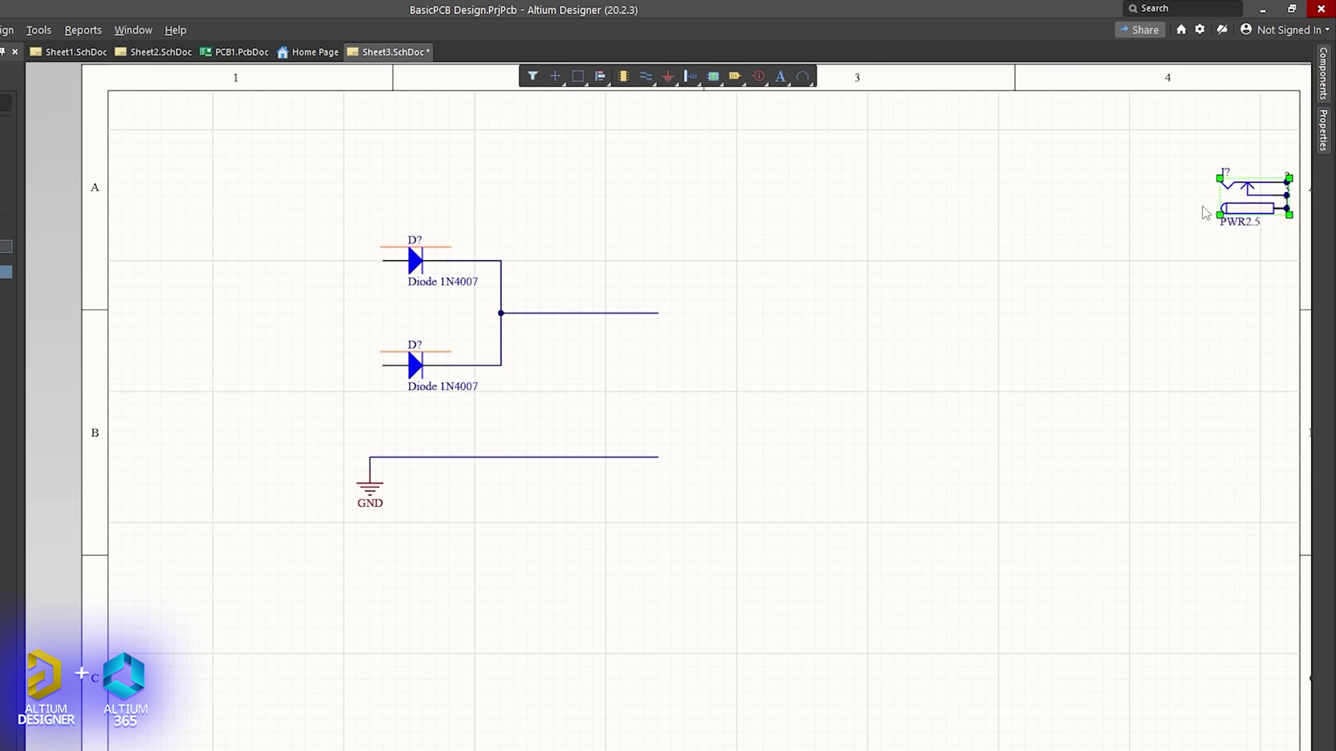
pyautogui.click(1183, 100)
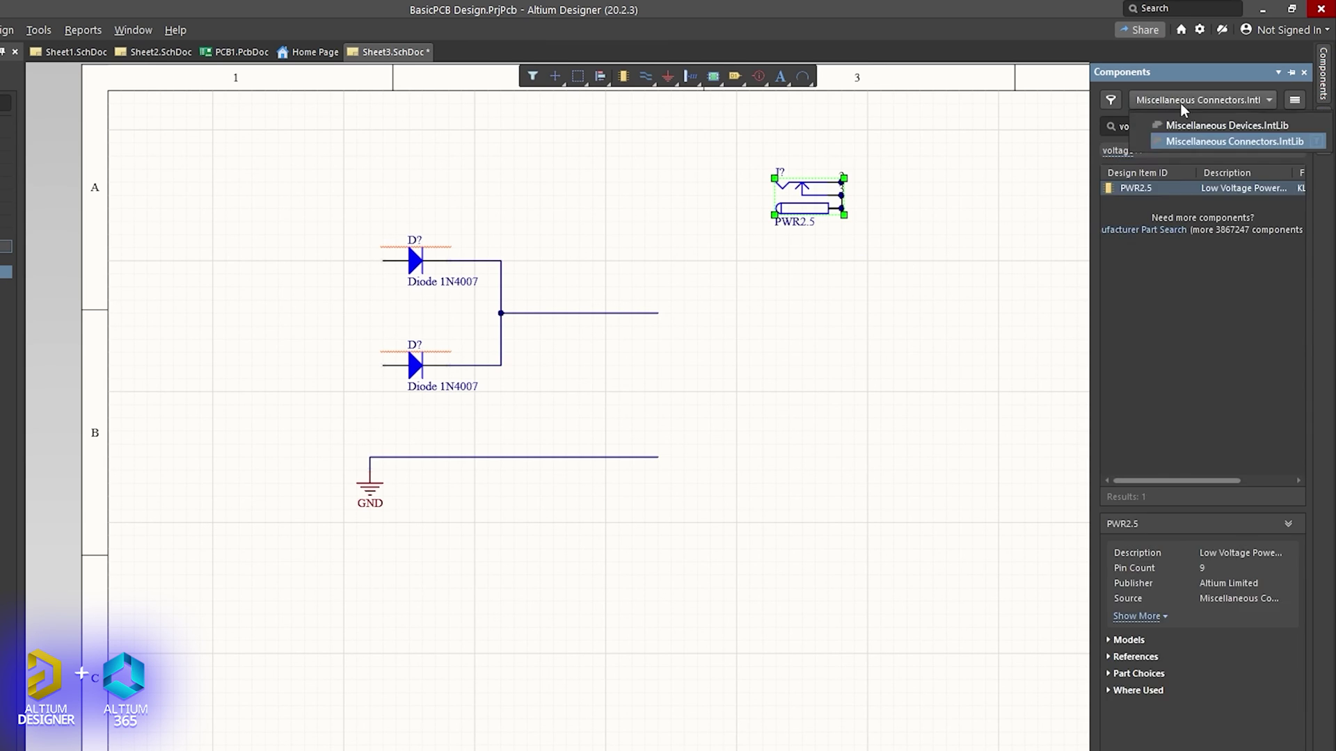
# Place the Volt Reg from Miscellaneous Devices onto the diode wire; move the jack bottom-left.
pyautogui.click(1226, 126)
pyautogui.moveTo(1141, 188); pyautogui.dragTo(837, 311)
pyautogui.moveTo(799, 198)
pyautogui.mouseDown()
pyautogui.moveTo(447, 323)
pyautogui.moveTo(271, 654)
pyautogui.mouseUp()
pyautogui.moveTo(801, 321); pyautogui.dragTo(972, 321)
# Wire the regulator output to the right and its GND pin to the ground rail.
pyautogui.click(658, 313)
pyautogui.click(932, 313)
pyautogui.click(1036, 313)
pyautogui.click(1208, 457)
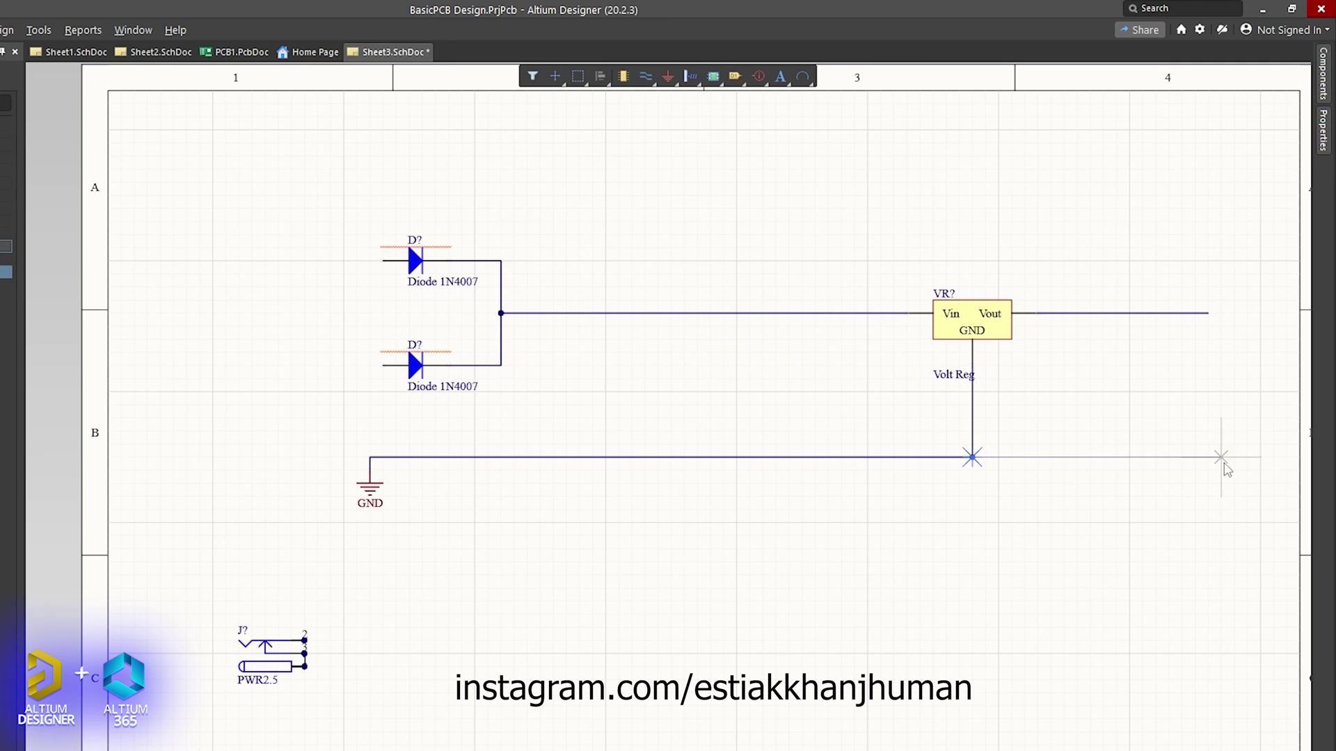
pyautogui.click(1208, 457)
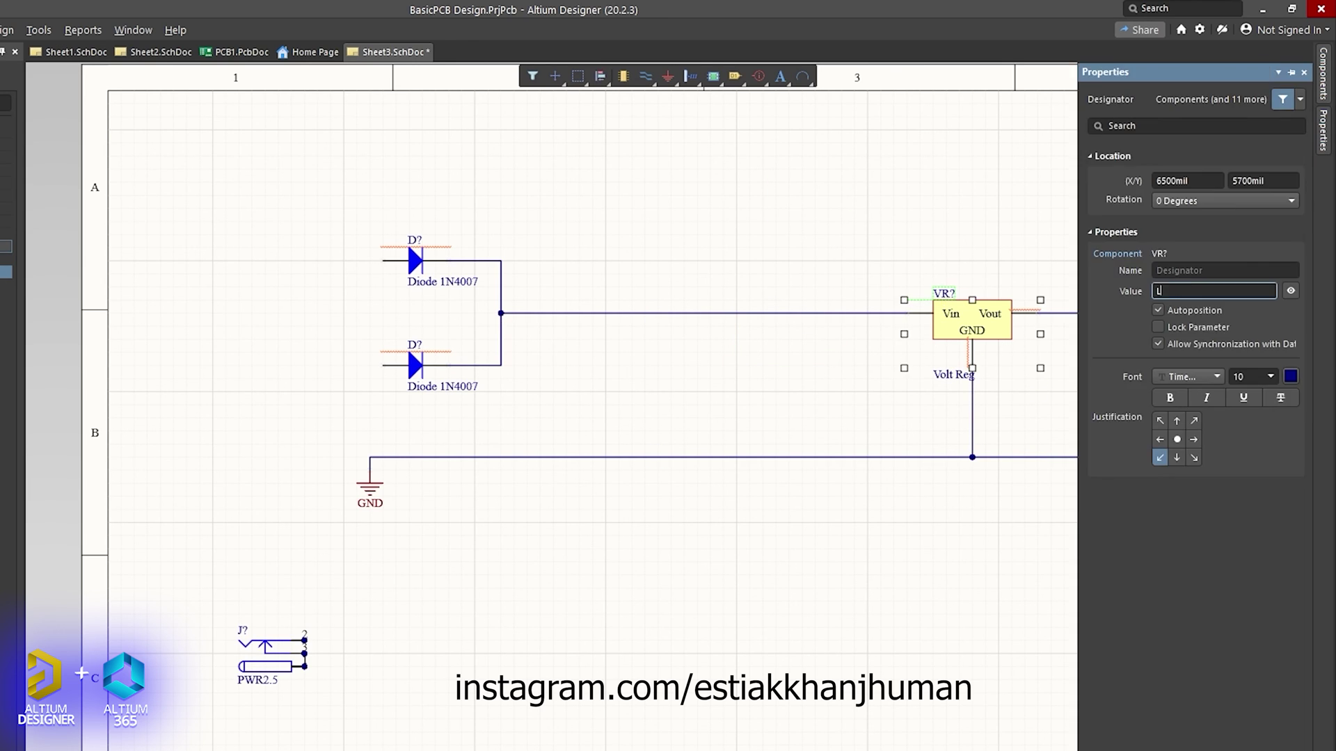
# Set the voltage regulator's Value field to LM7812.
pyautogui.write('LM7812')
pyautogui.press('Return')
pyautogui.click(1010, 306)
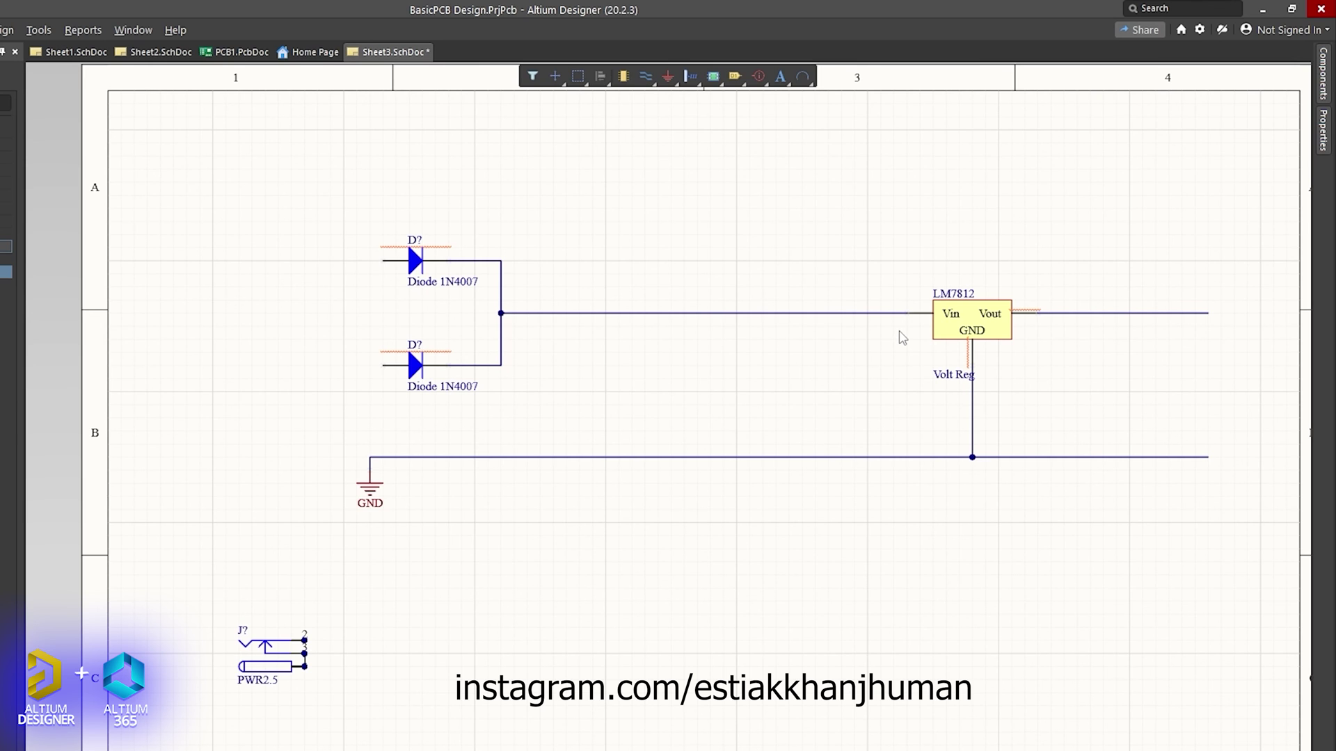
# Search the Components panel for 'cap' and discard the first capacitor dragged onto the sheet.
pyautogui.click(1323, 73)
pyautogui.write('cap')
pyautogui.moveTo(1075, 185); pyautogui.dragTo(674, 373)
pyautogui.press('Escape')
pyautogui.click(555, 76)
pyautogui.press('Escape')
pyautogui.press('Escape')
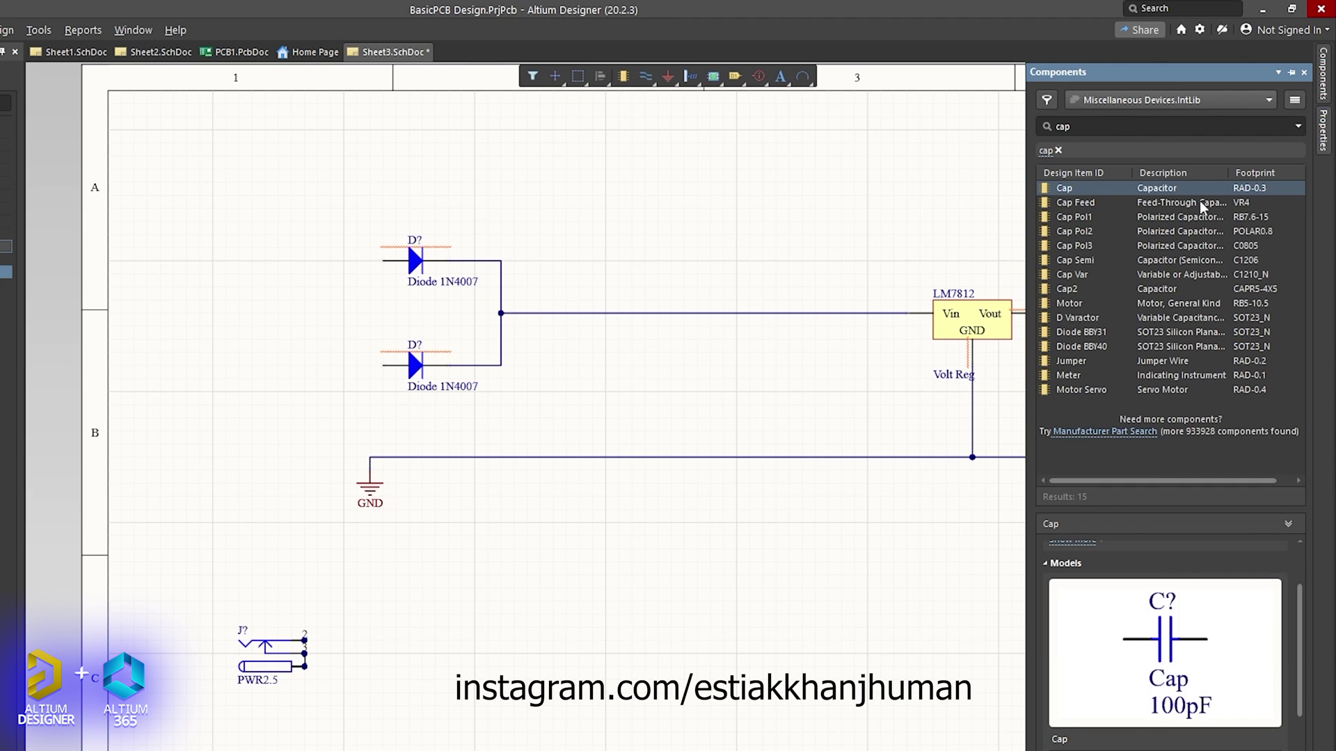
# Place the Cap Pol1 capacitor between the rails and rotate it clockwise.
pyautogui.moveTo(1074, 216); pyautogui.dragTo(724, 396)
pyautogui.click(554, 77)
pyautogui.click(608, 232)
pyautogui.keyDown('ctrl'); pyautogui.scroll(3, 615, 348); pyautogui.keyUp('ctrl')
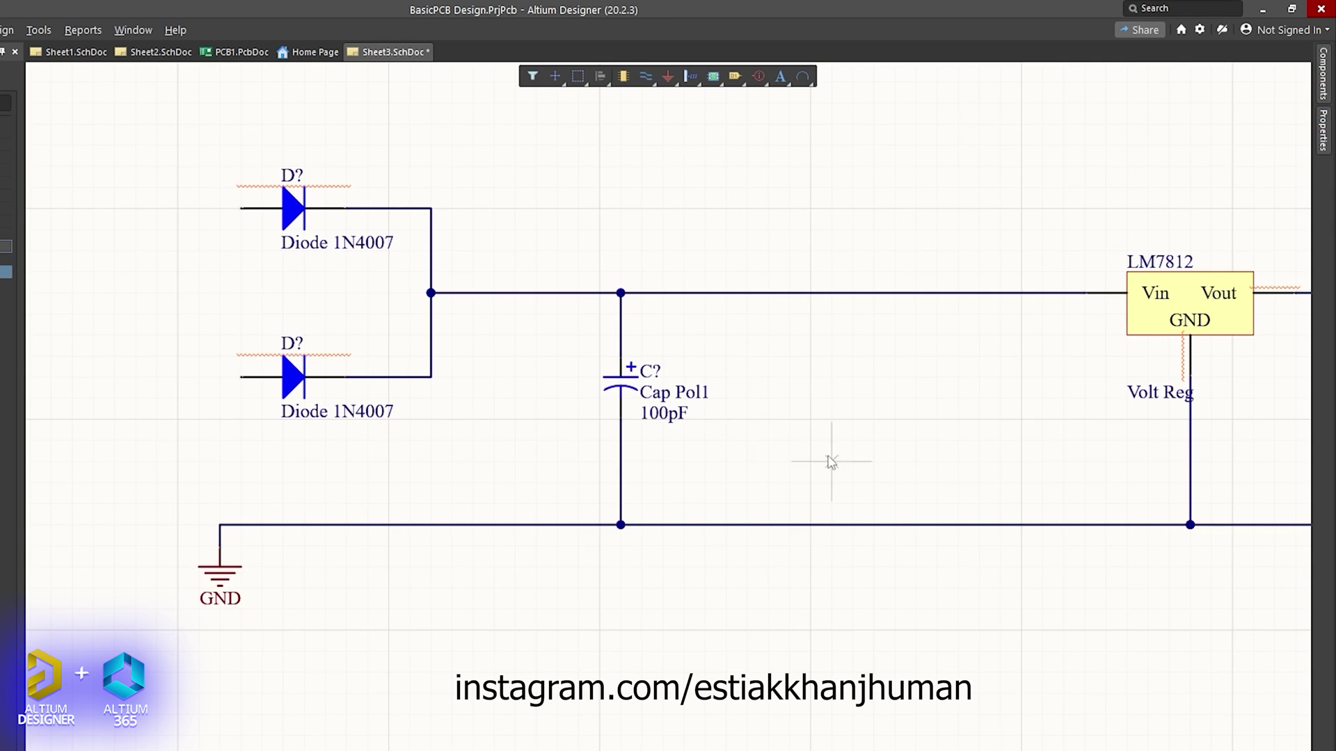
pyautogui.scroll(1, 974, 347)
pyautogui.keyDown('ctrl'); pyautogui.scroll(-5, 403, 461); pyautogui.keyUp('ctrl')
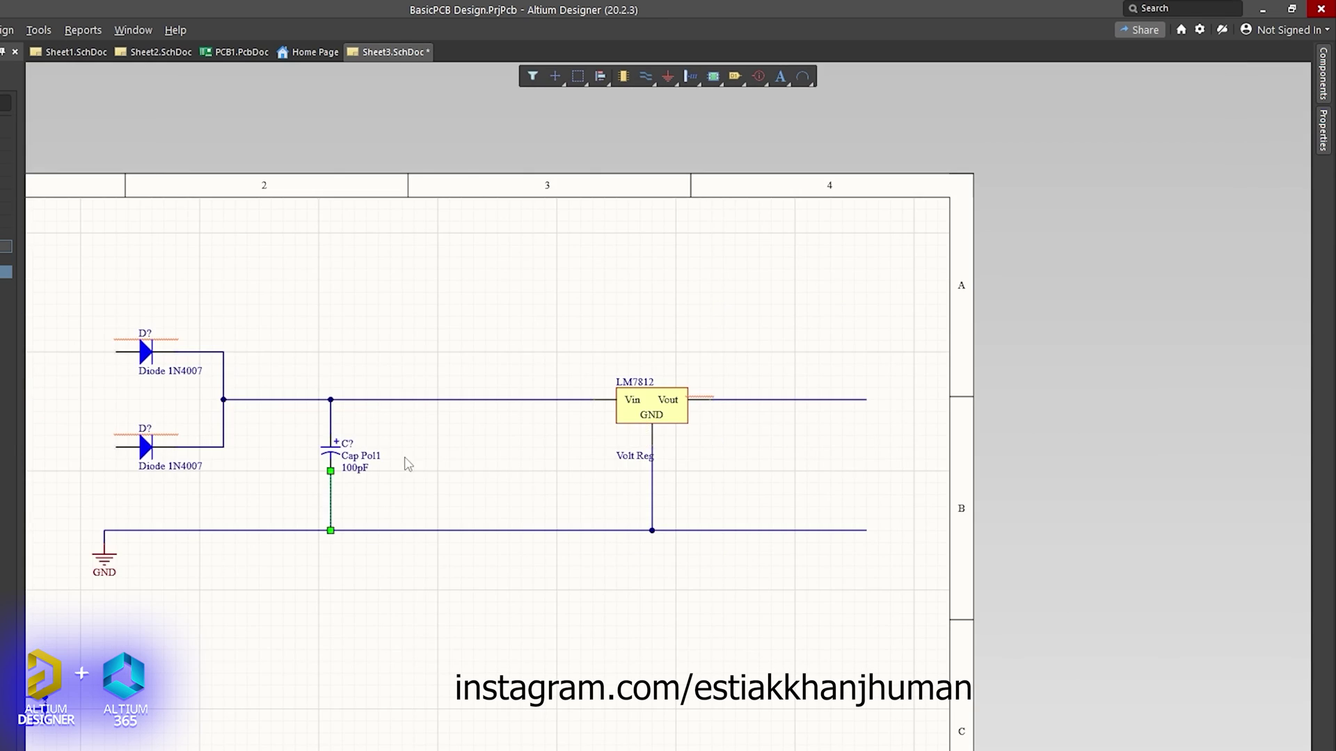
pyautogui.keyDown('ctrl'); pyautogui.scroll(4, 436, 376); pyautogui.keyUp('ctrl')
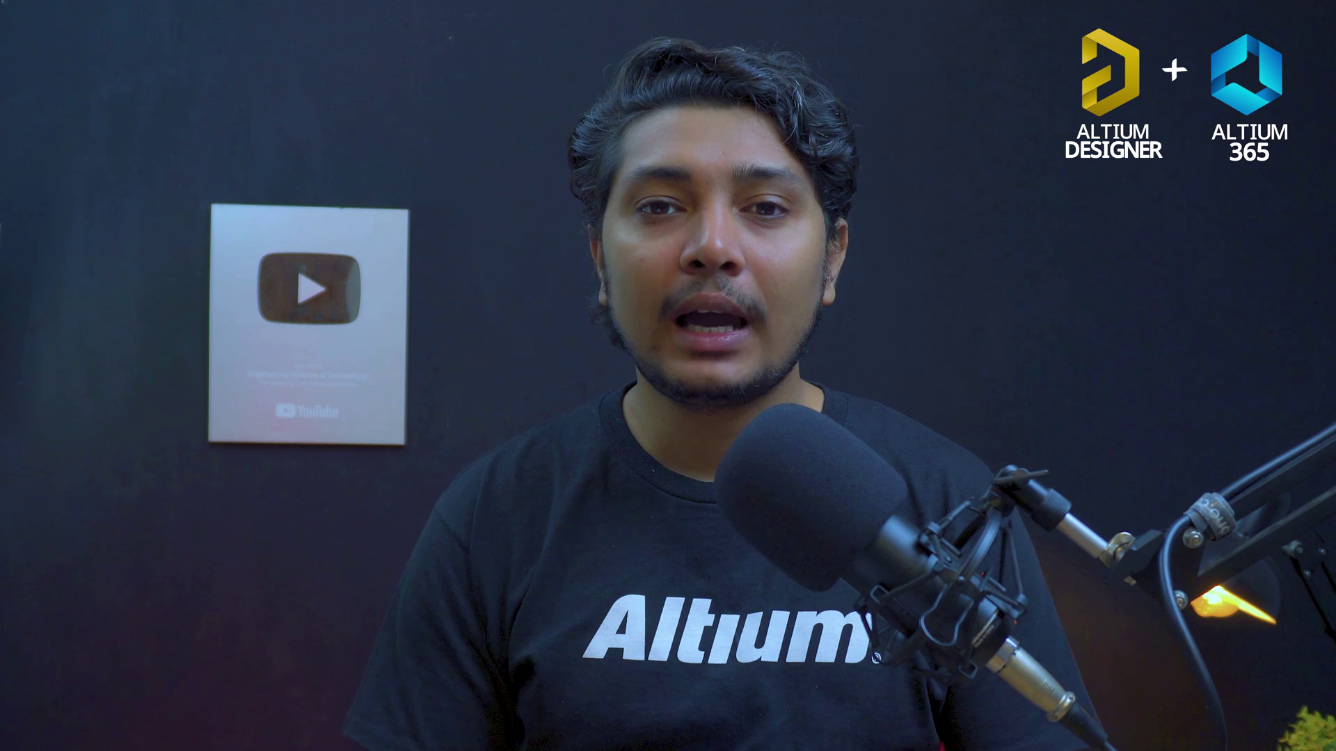